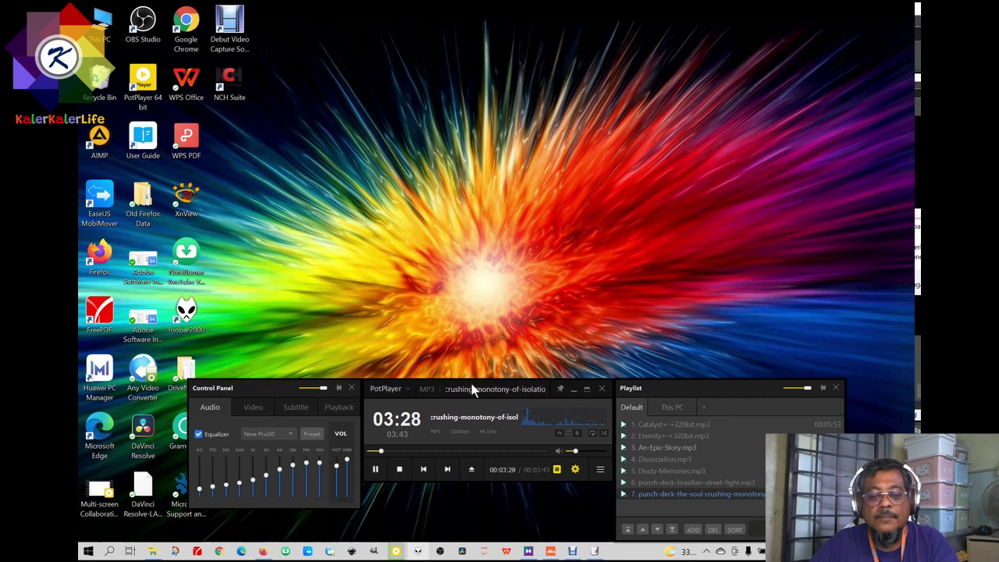
Pause the track, switch the equalizer off and resume playback without it
left_click(376, 471)
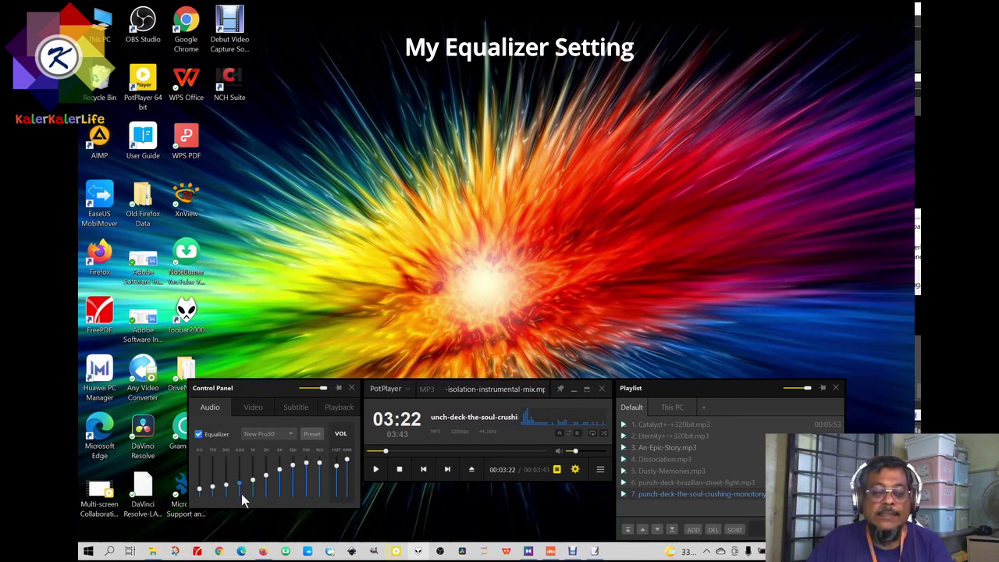
left_click(220, 434)
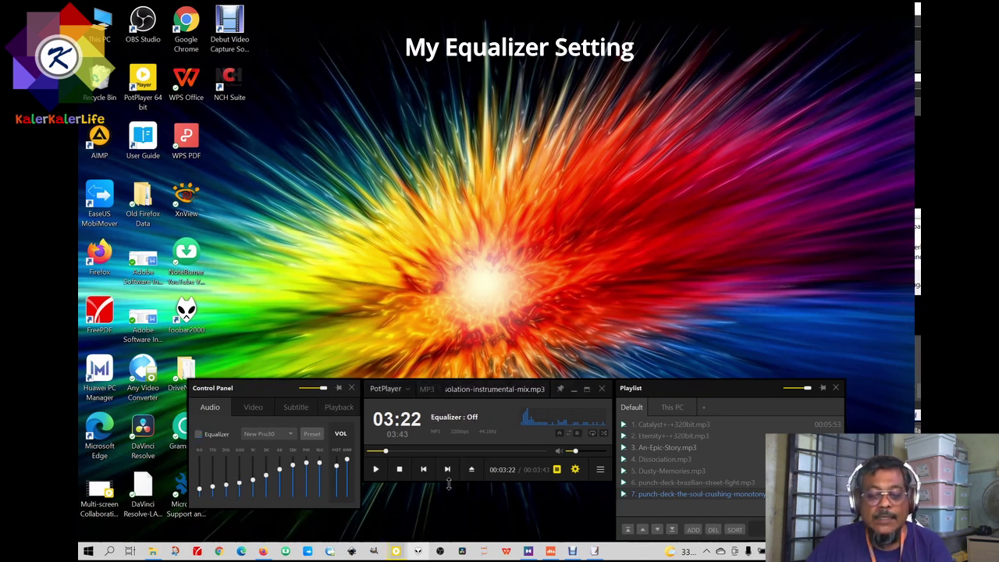
left_click(375, 471)
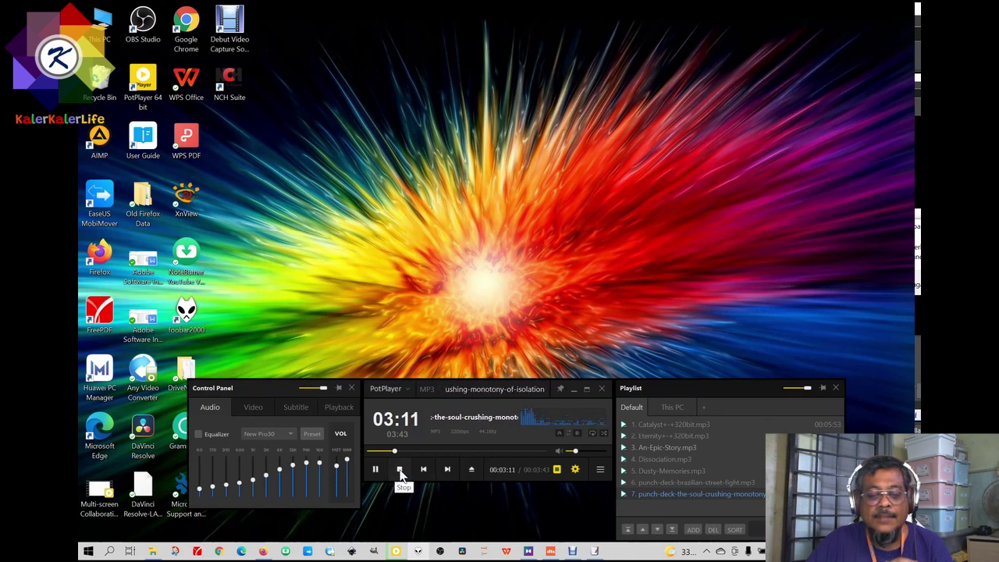
Pause the track, re-enable the equalizer and play another short section with it, ending paused
left_click(375, 469)
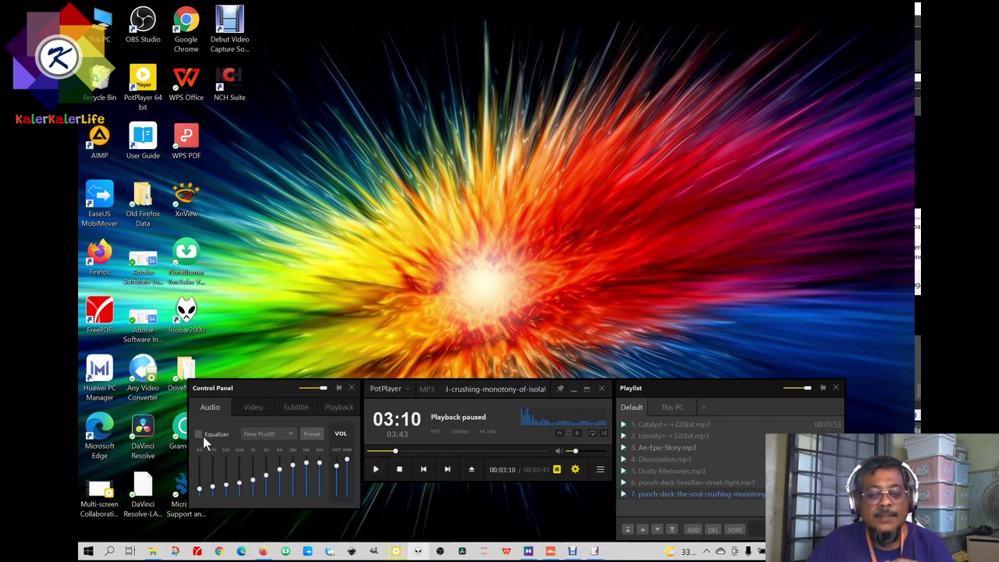
left_click(200, 435)
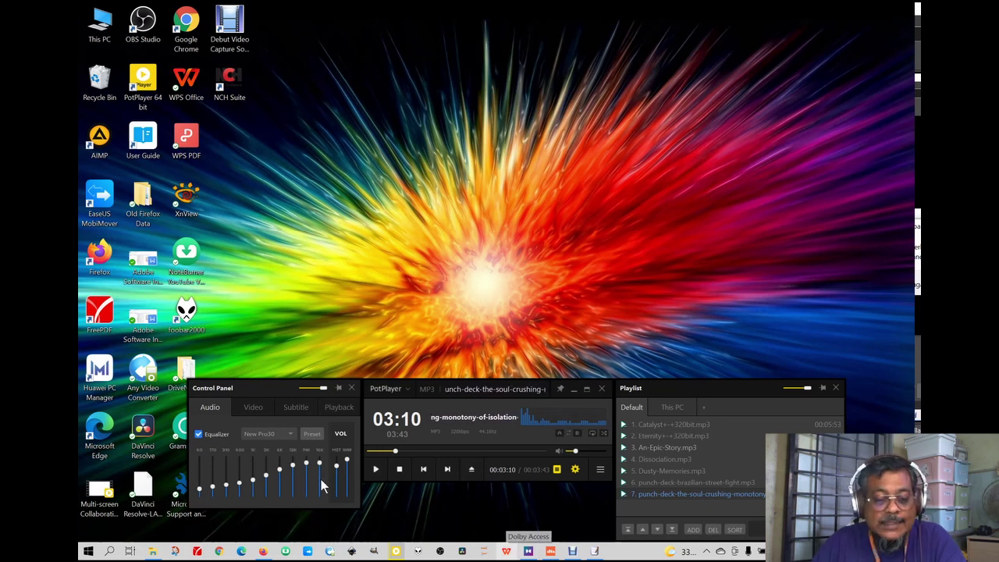
left_click(376, 470)
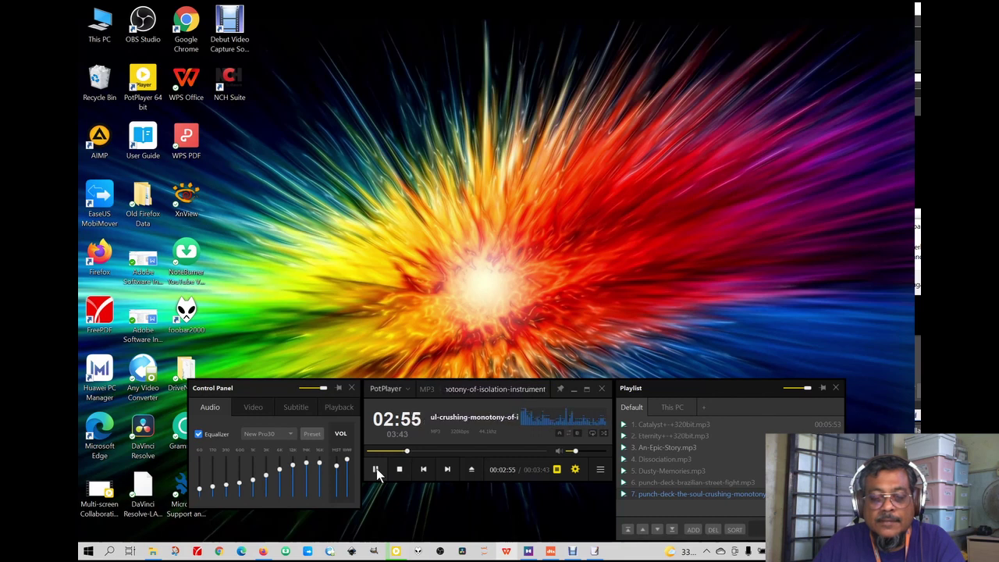
left_click(376, 471)
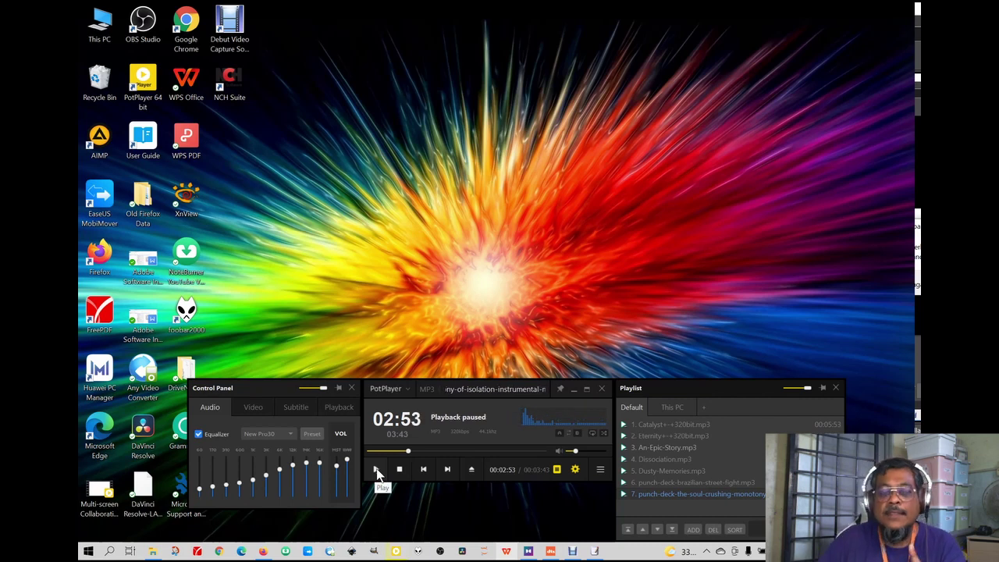
Play the track from the beginning with spatial sound set to Dolby Atmos for Headphones, and lower the volume slightly
left_click_drag(409, 453, 352, 465)
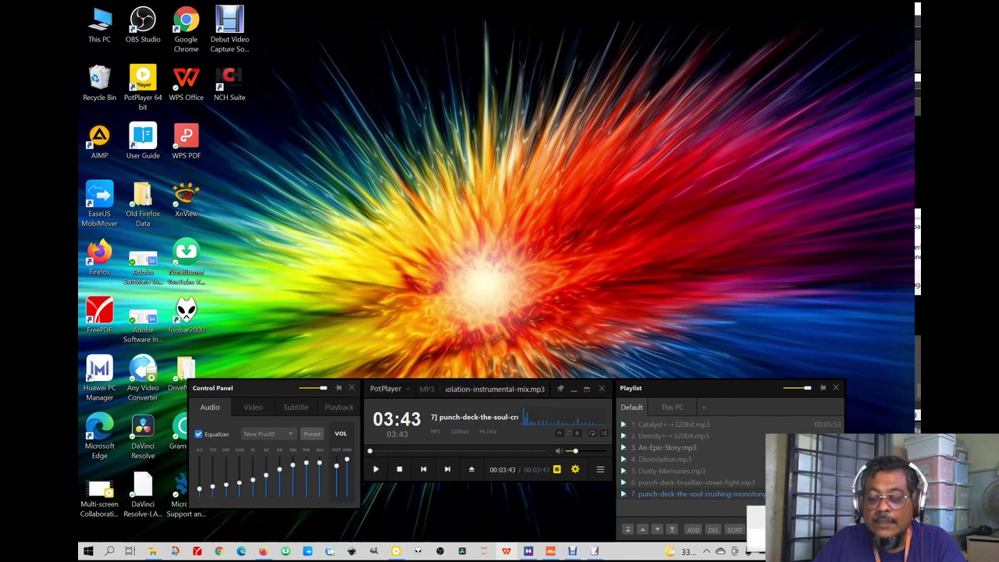
key("super+i")
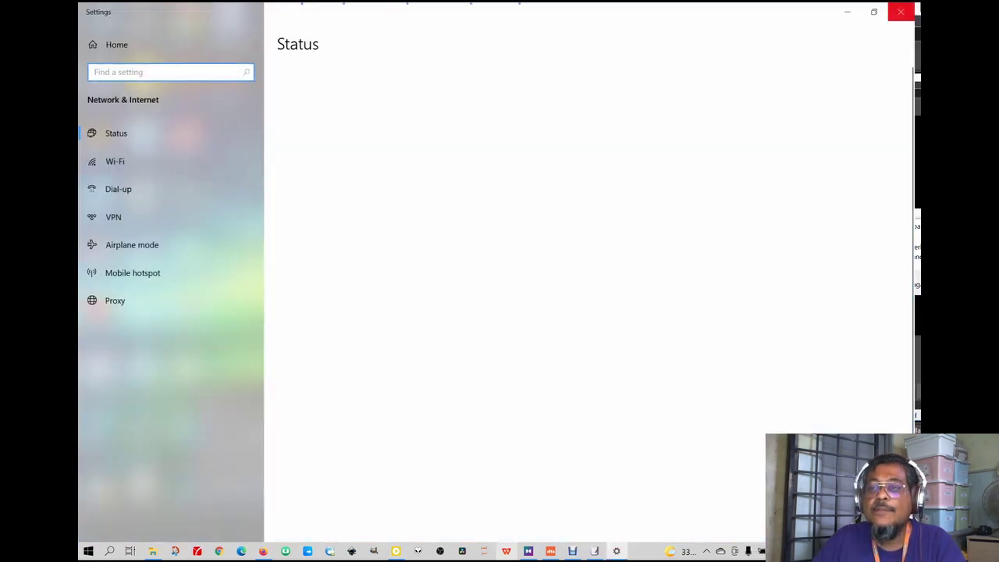
left_click(900, 11)
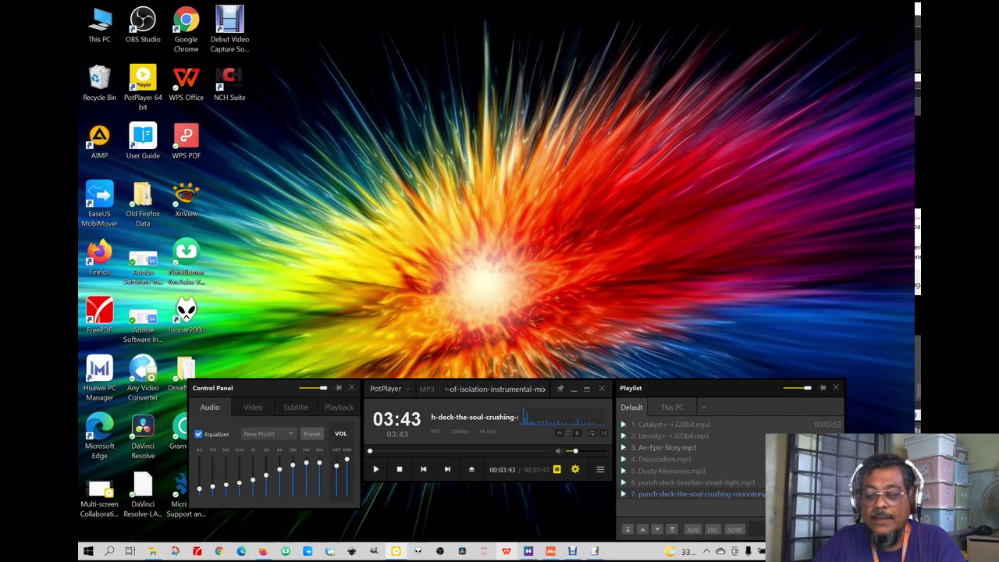
mouse_move(788, 435)
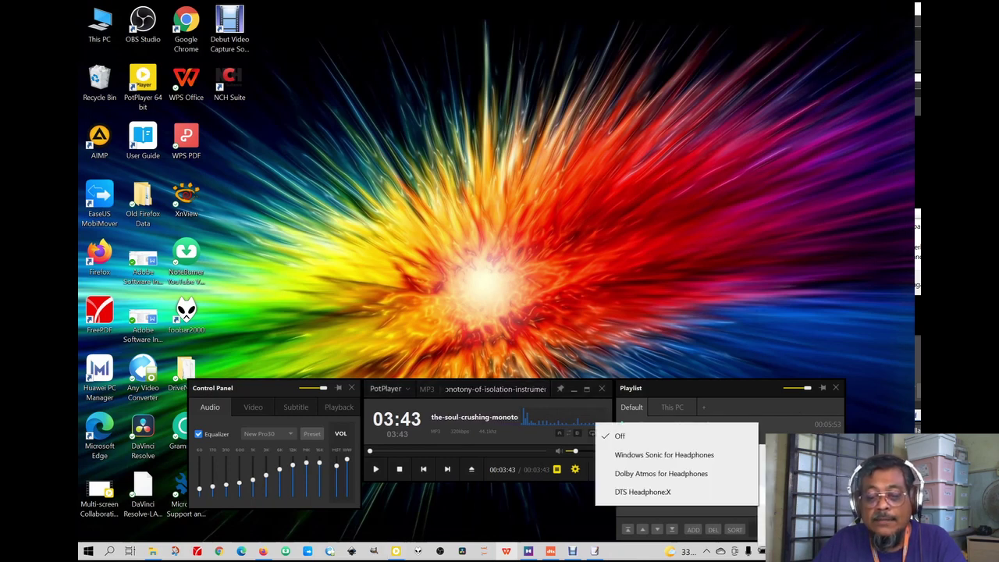
left_click(655, 473)
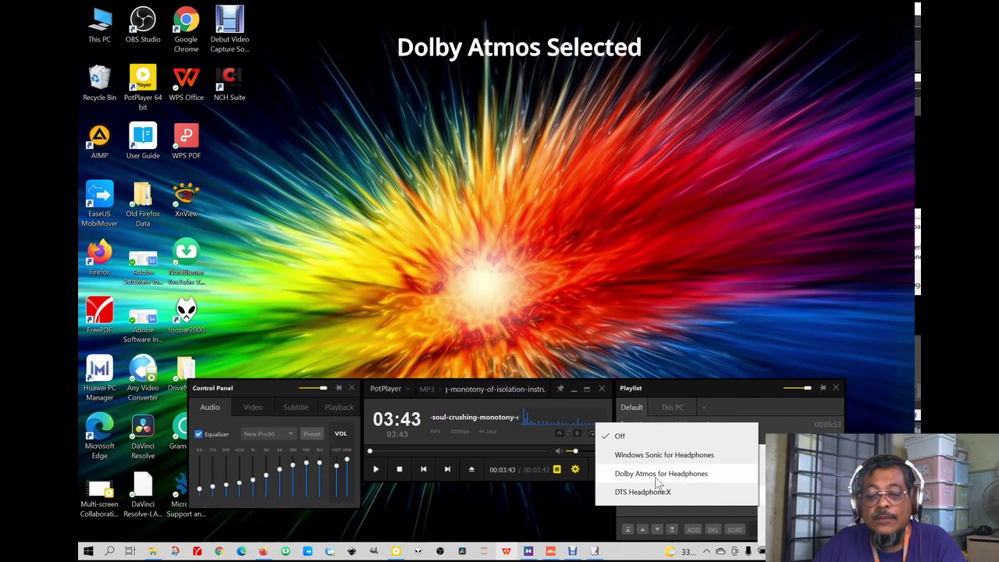
left_click(376, 469)
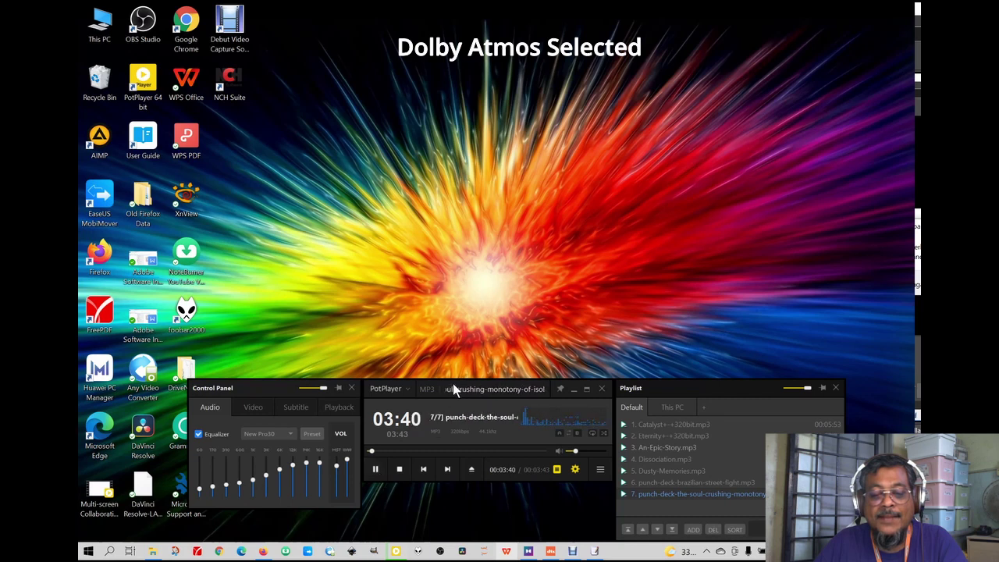
scroll(453, 383, "down", 1)
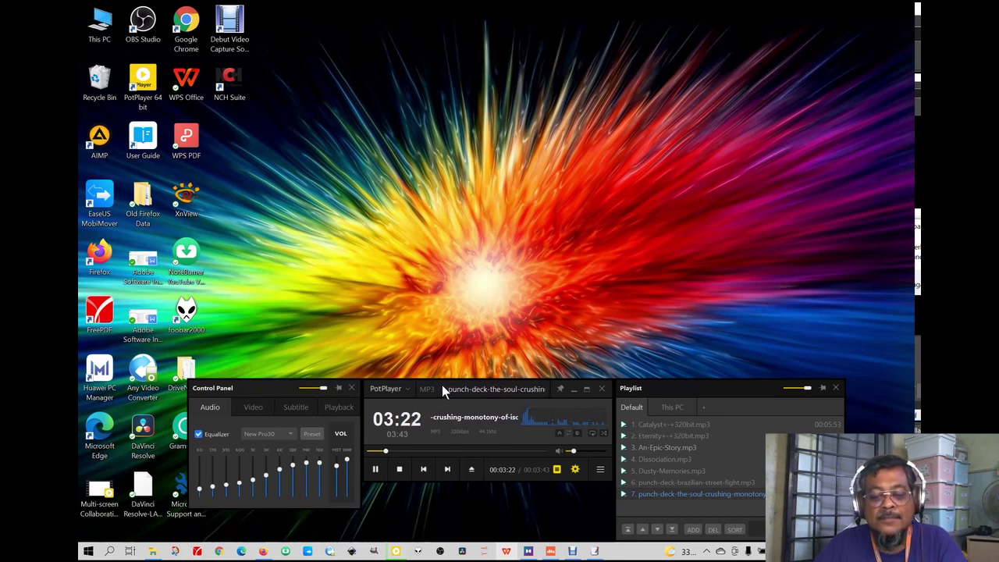
Turn Freeverb on while the track is paused, and play a section with the effect
left_click(375, 471)
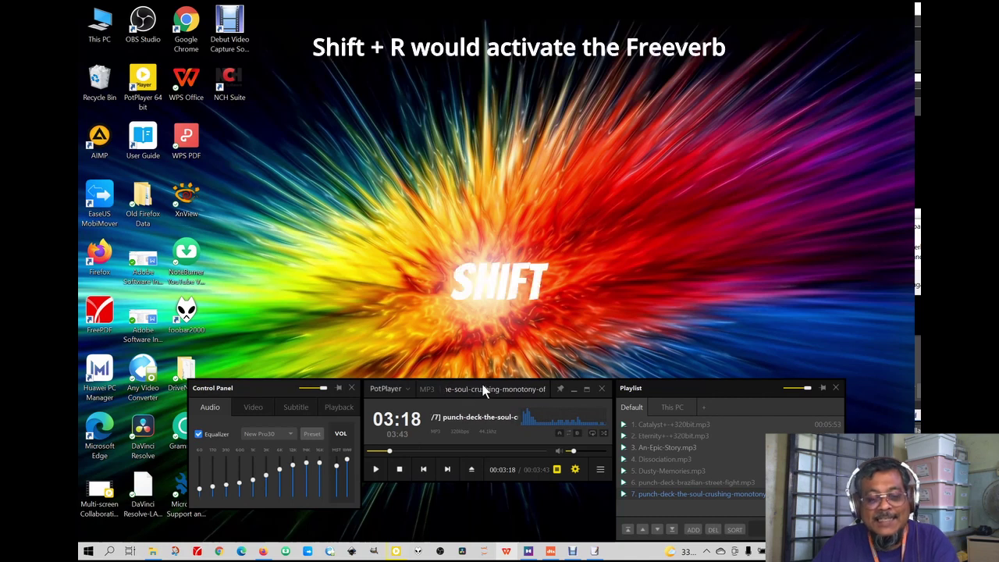
key("shift+r")
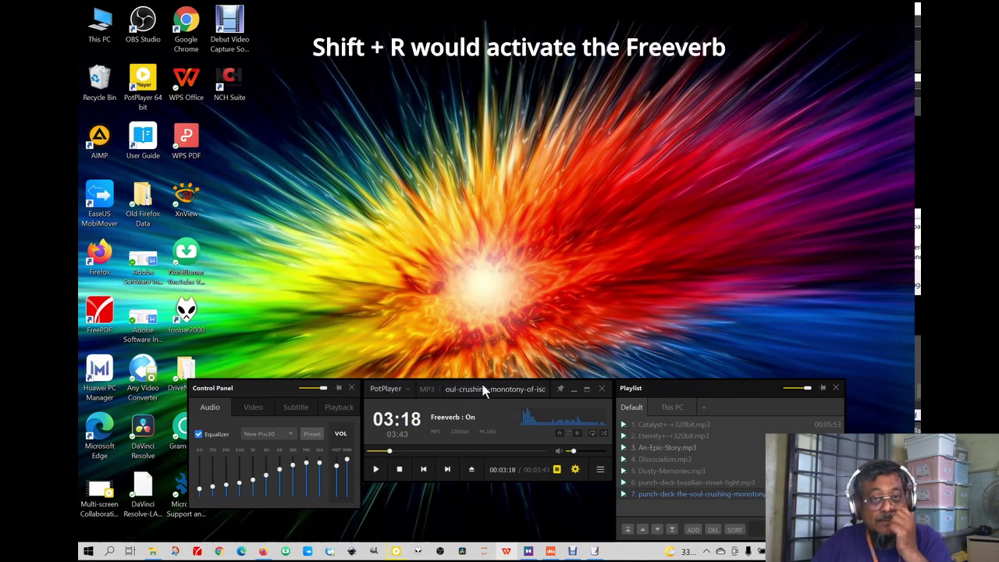
left_click(375, 470)
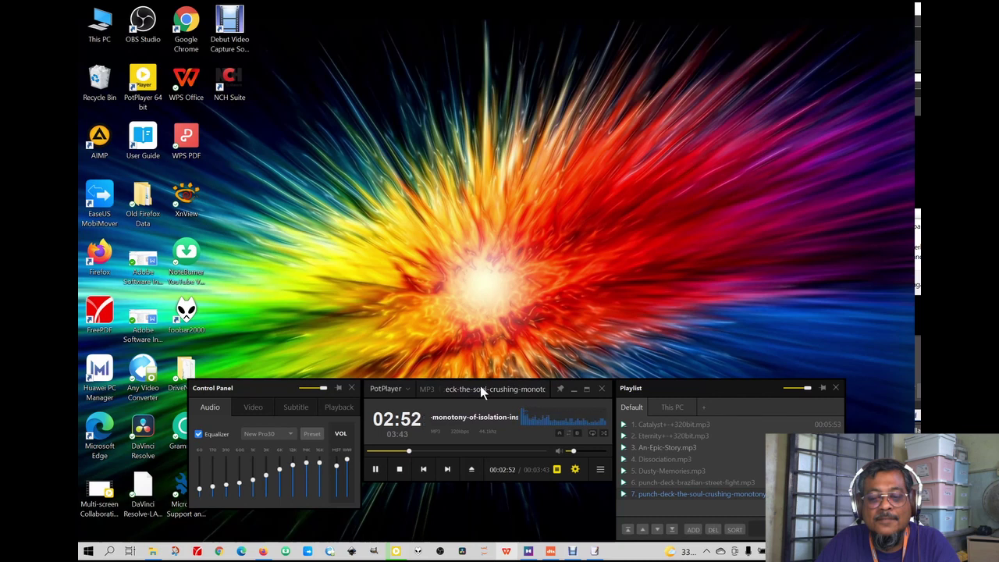
left_click(376, 470)
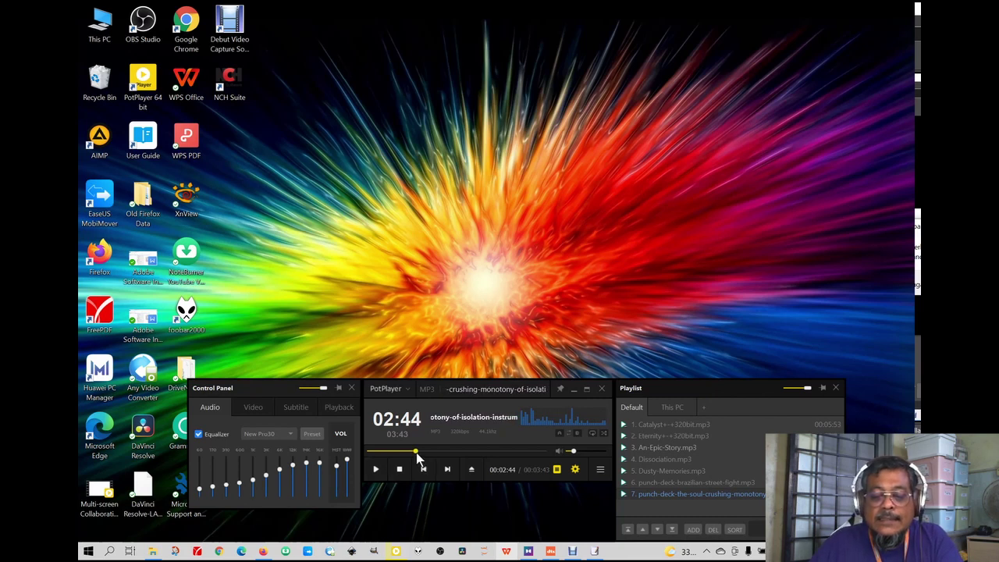
Rewind the track to the beginning and play it with Freeverb switched off
left_click(369, 451)
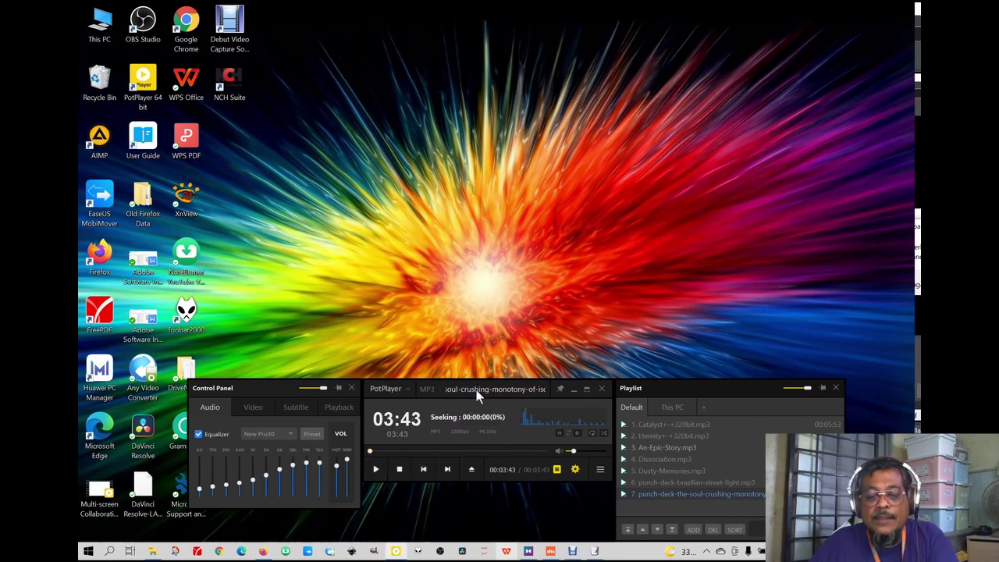
key("shift+r")
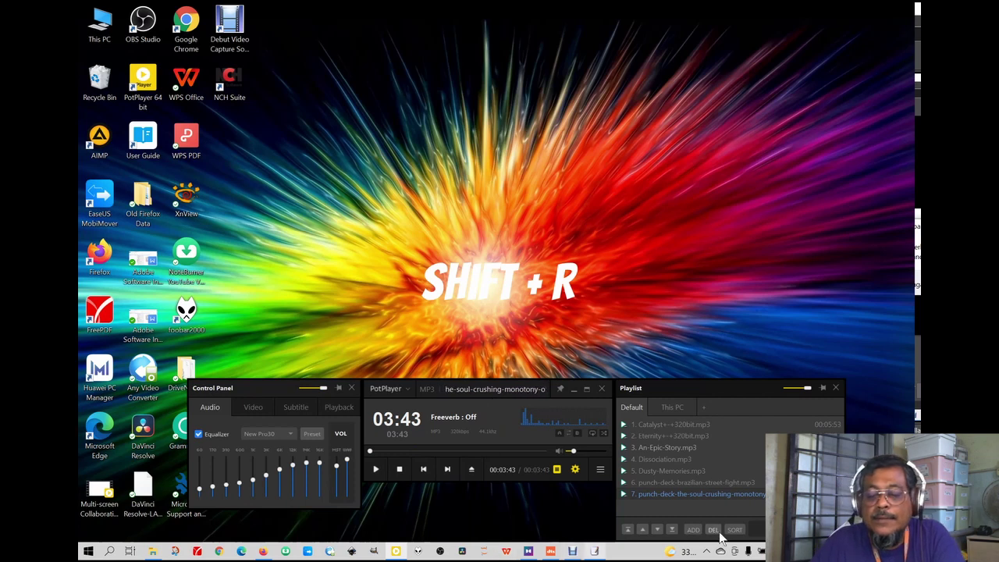
left_click(375, 469)
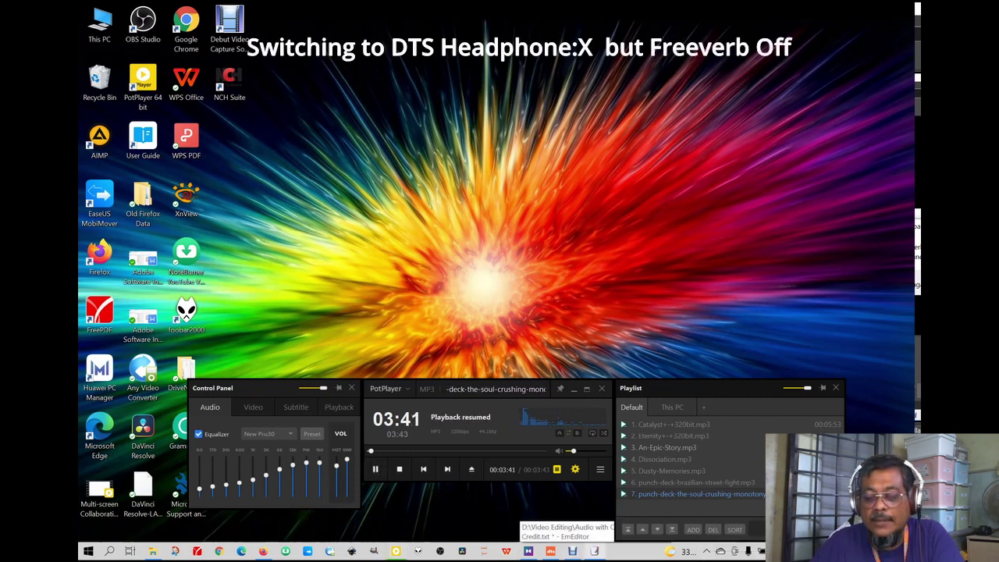
Switch the spatial sound to DTS Headphone:X during playback and raise the volume slightly
right_click(748, 551)
mouse_move(742, 501)
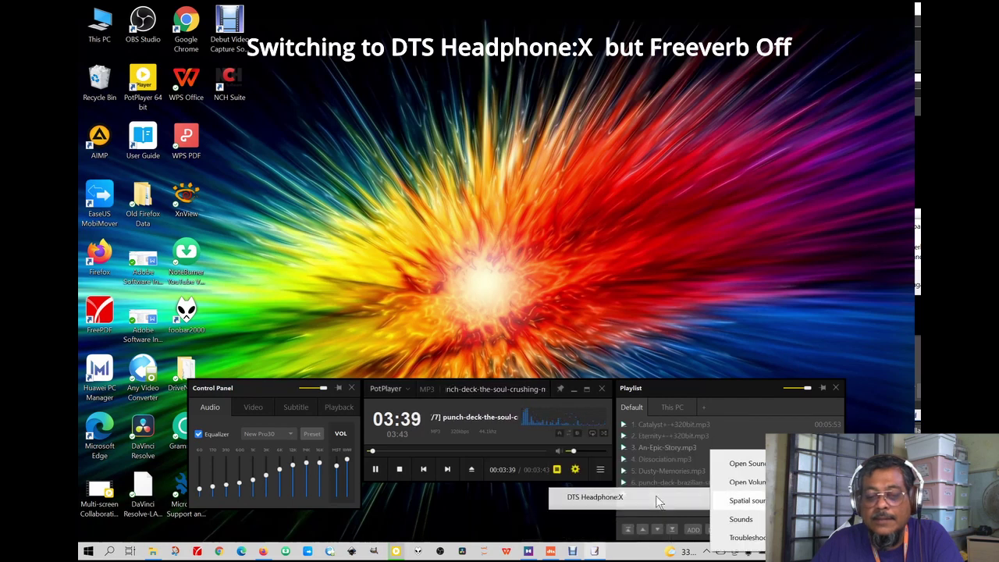
left_click(657, 496)
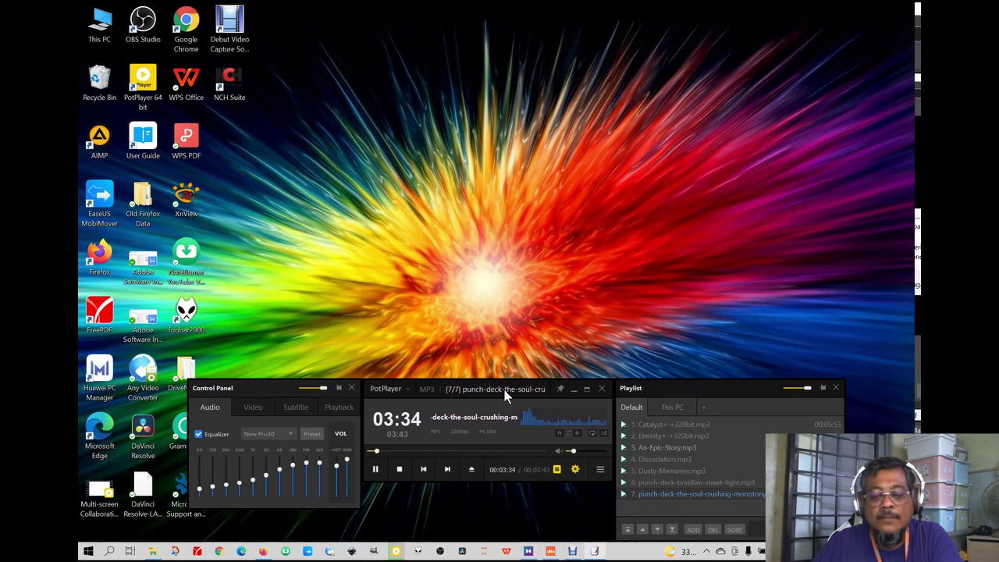
scroll(504, 389, "up", 1)
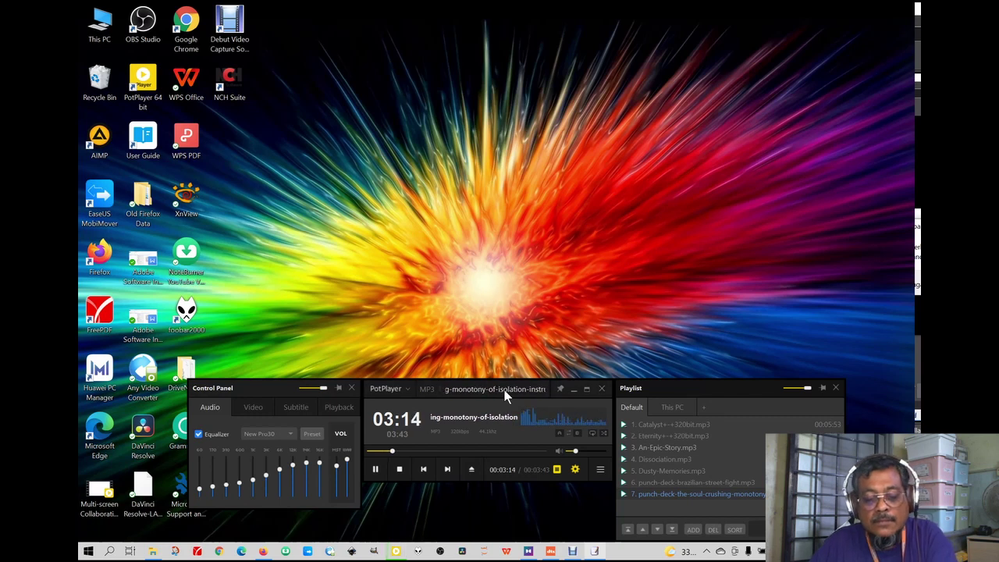
Turn Freeverb on to hear it together with DTS Headphone:X, and pause the track
key("shift+r")
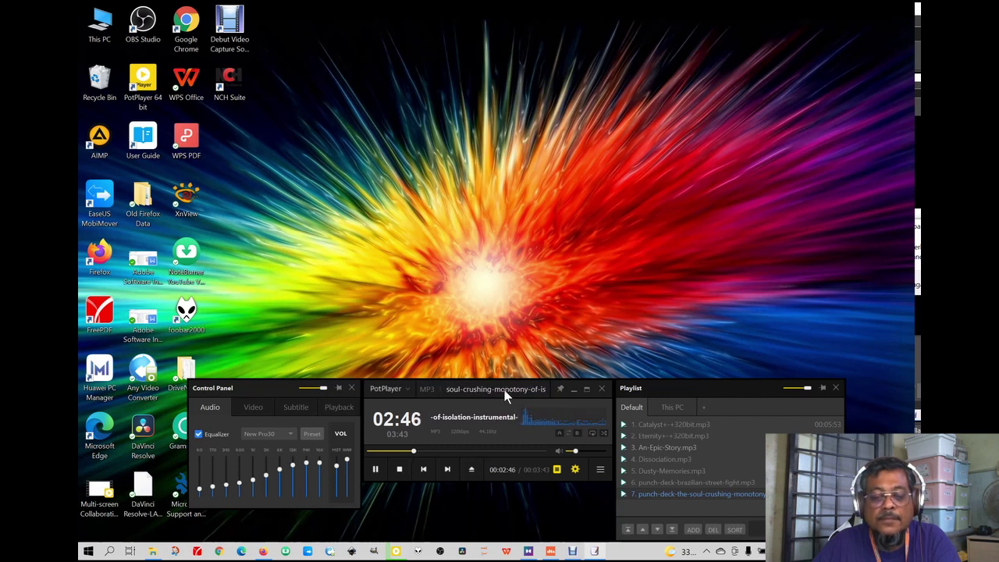
left_click(375, 470)
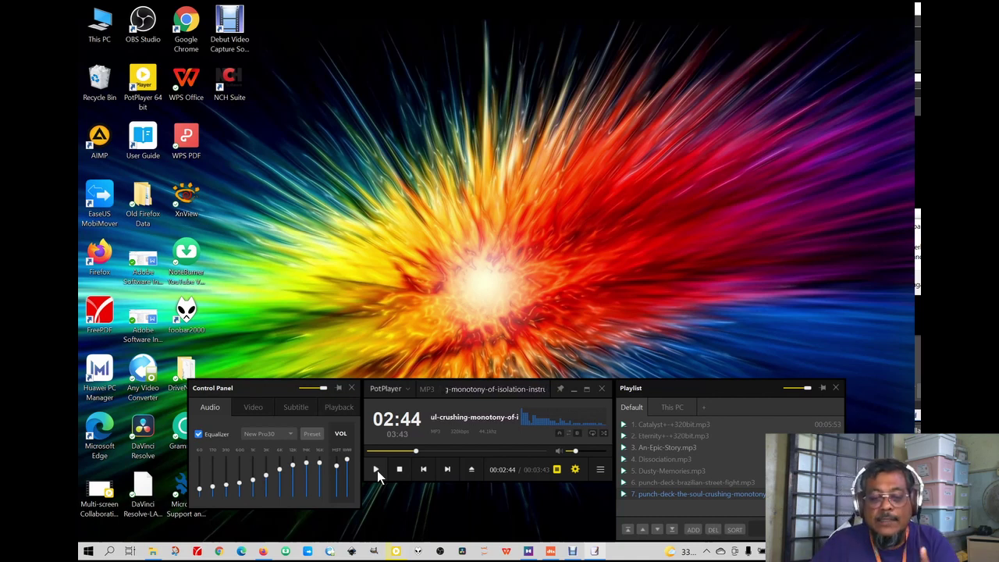
Play the track from the beginning with Freeverb and spatial sound off, and switch Freeverb on during playback
left_click_drag(417, 452, 340, 457)
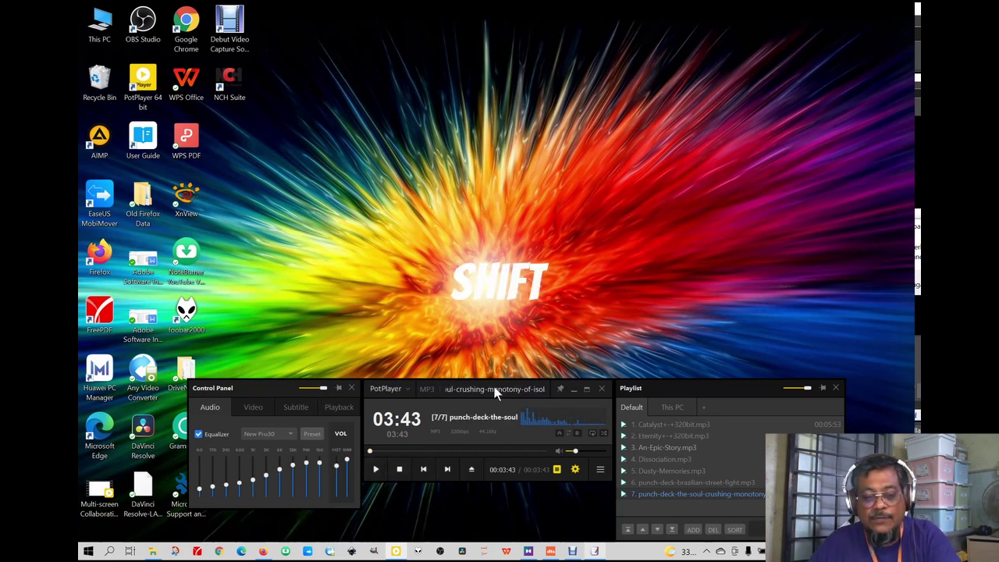
key("shift+r")
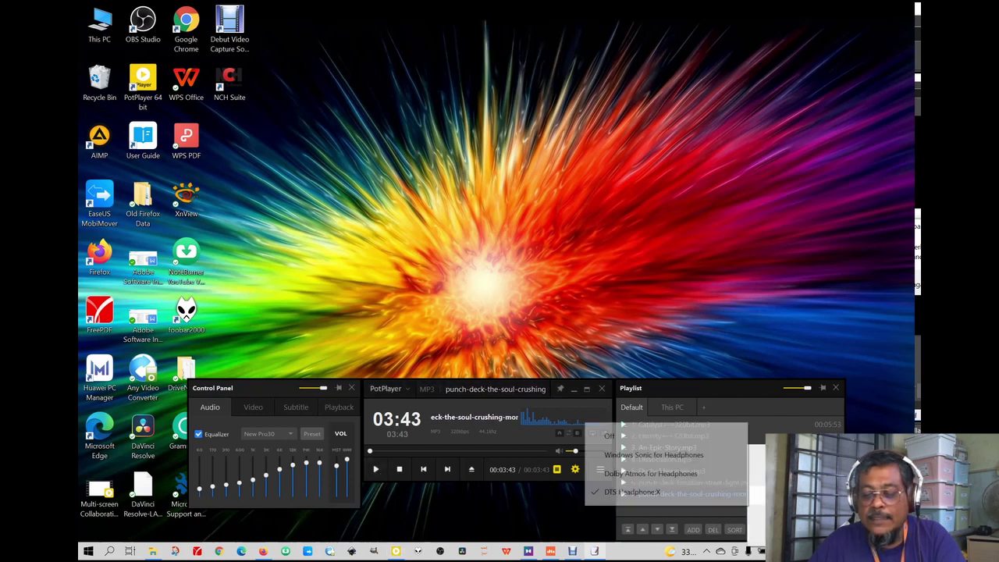
left_click(668, 434)
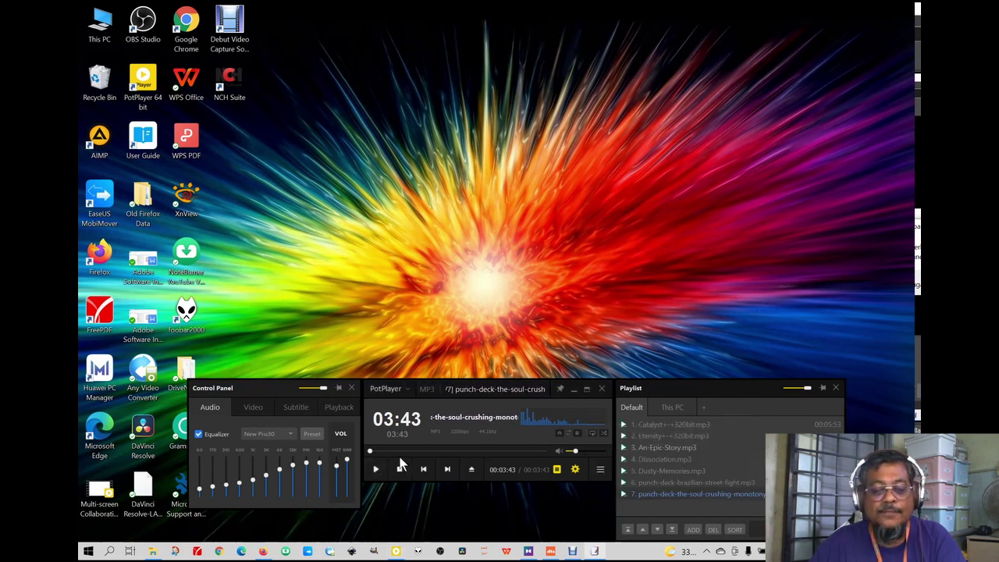
left_click(378, 471)
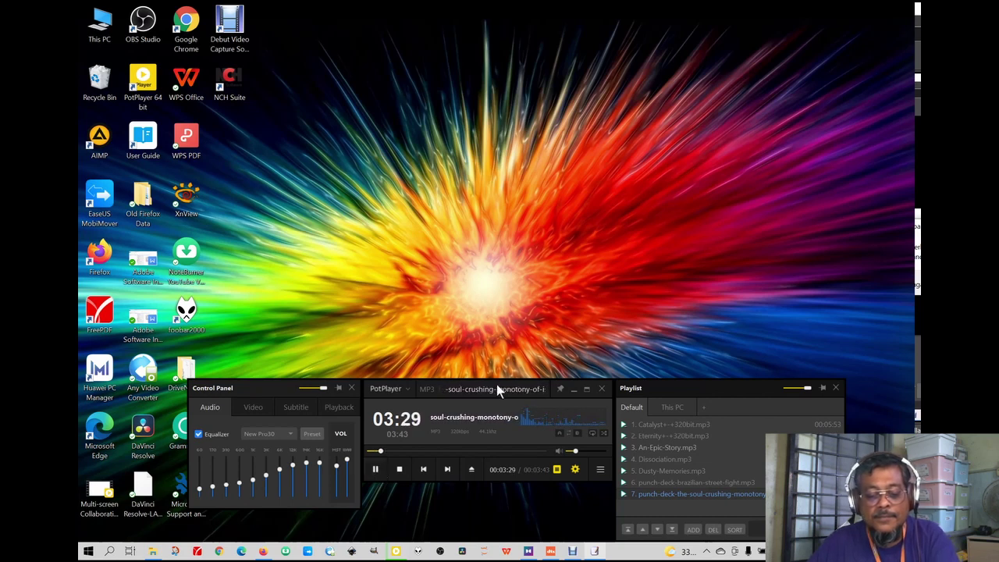
key("shift+r")
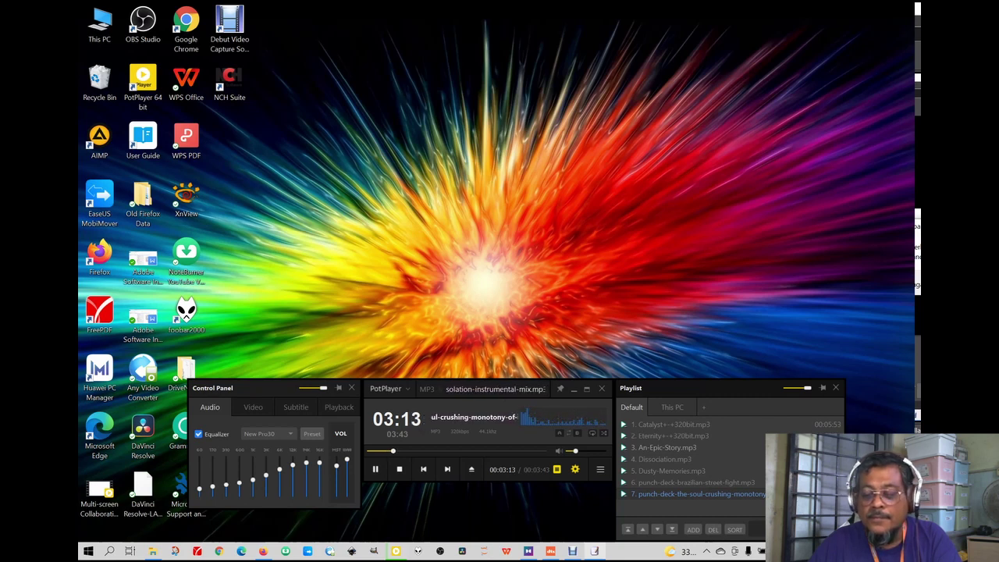
Set the spatial sound to DTS Headphone:X while the track plays, and toggle Freeverb for comparison
mouse_move(784, 437)
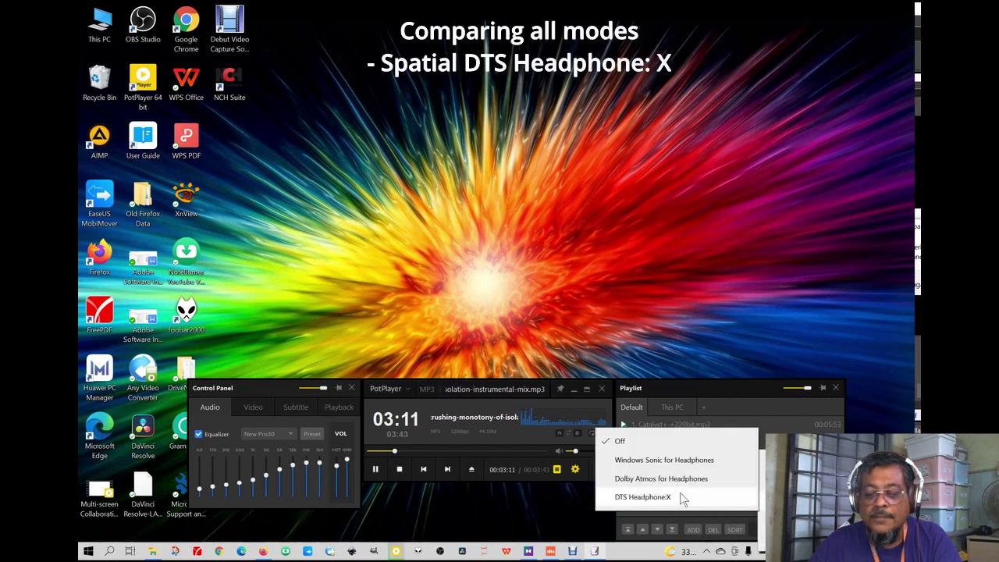
left_click(671, 495)
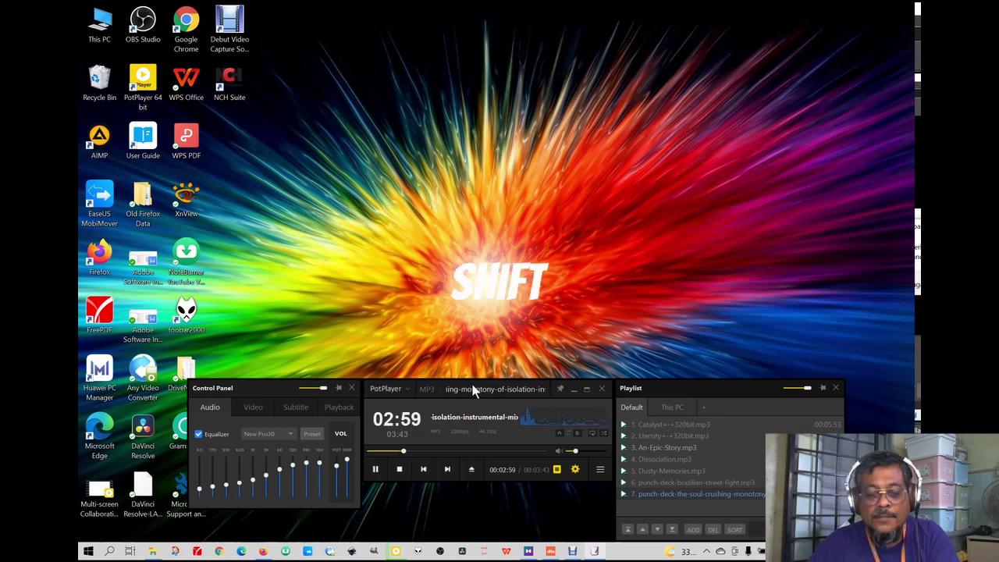
key("shift+r")
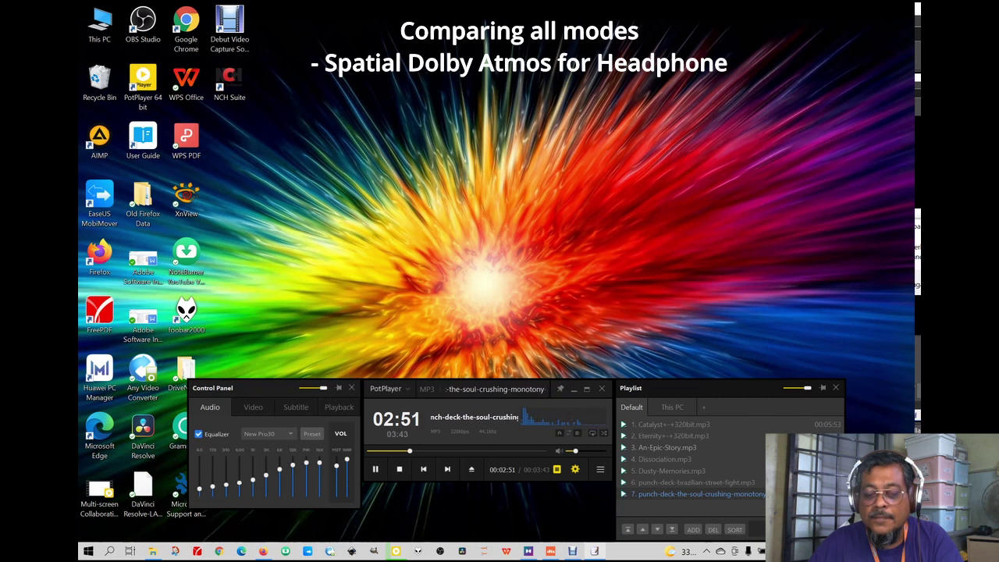
Switch the spatial sound to Dolby Atmos for Headphones at slightly lower volume during playback, and toggle Freeverb for comparison before pausing the track
right_click(747, 550)
mouse_move(784, 496)
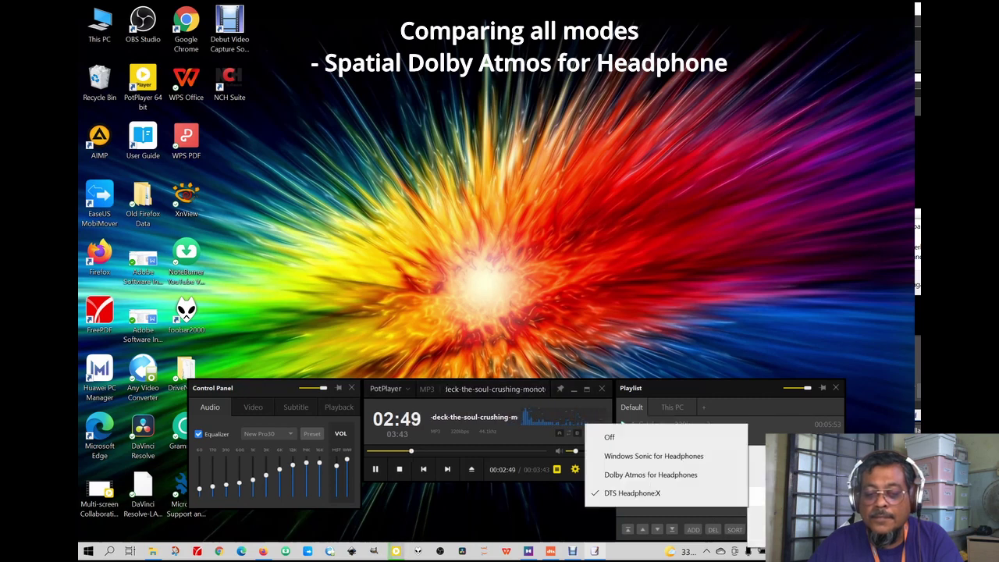
left_click(681, 475)
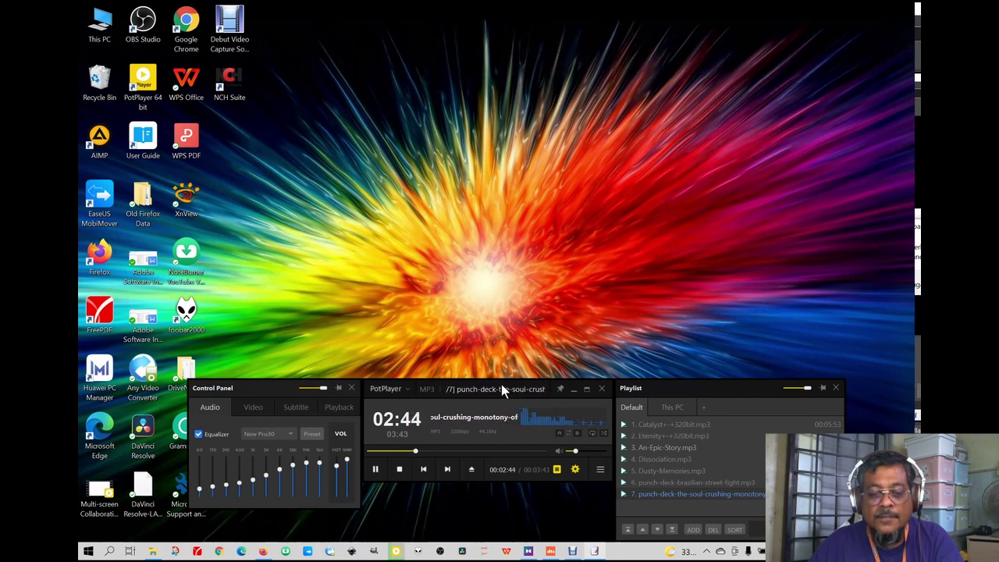
scroll(501, 384, "down", 1)
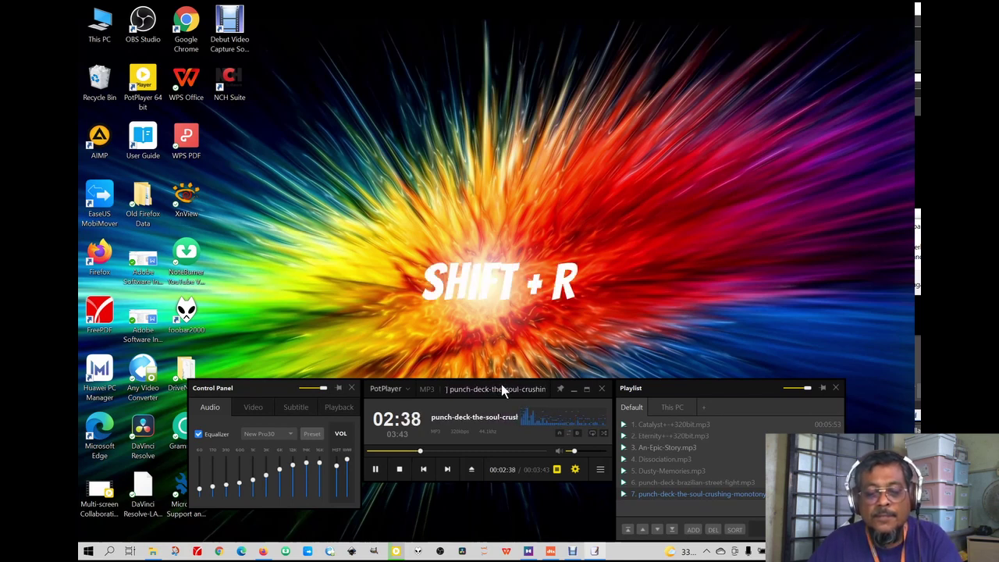
key("shift+r")
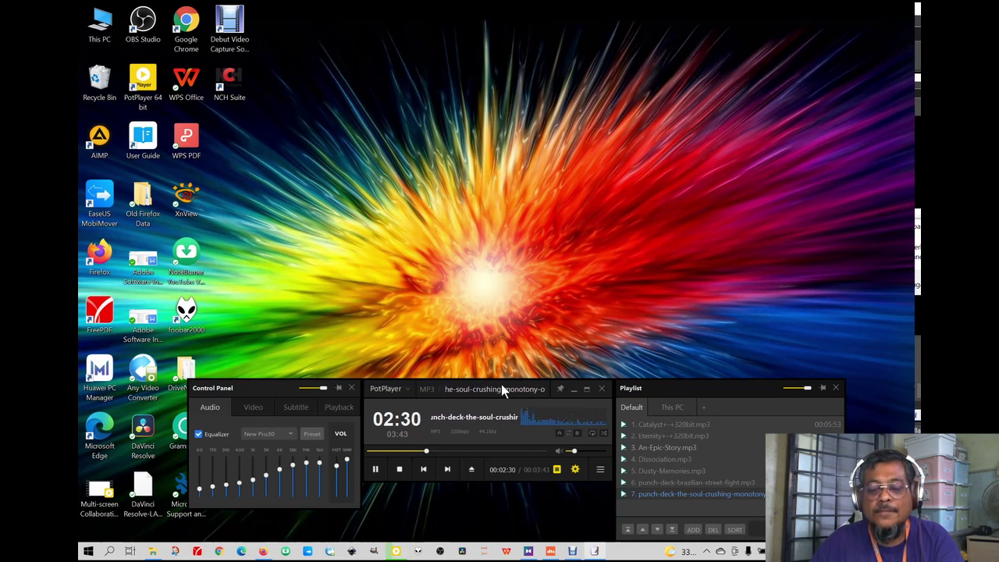
left_click(377, 470)
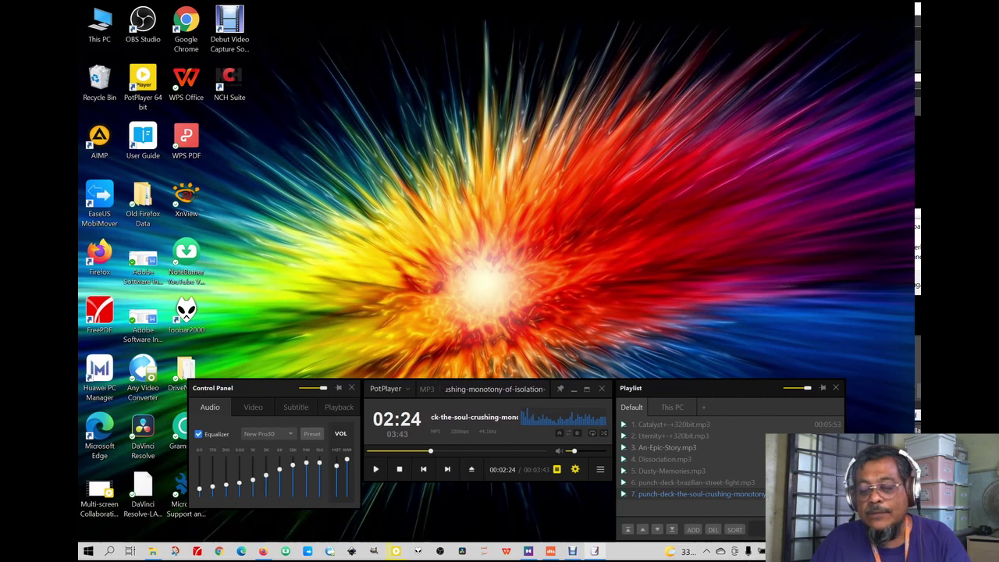
Open the advanced properties of the FiiO Q series speakers from the Windows sound settings
right_click(747, 551)
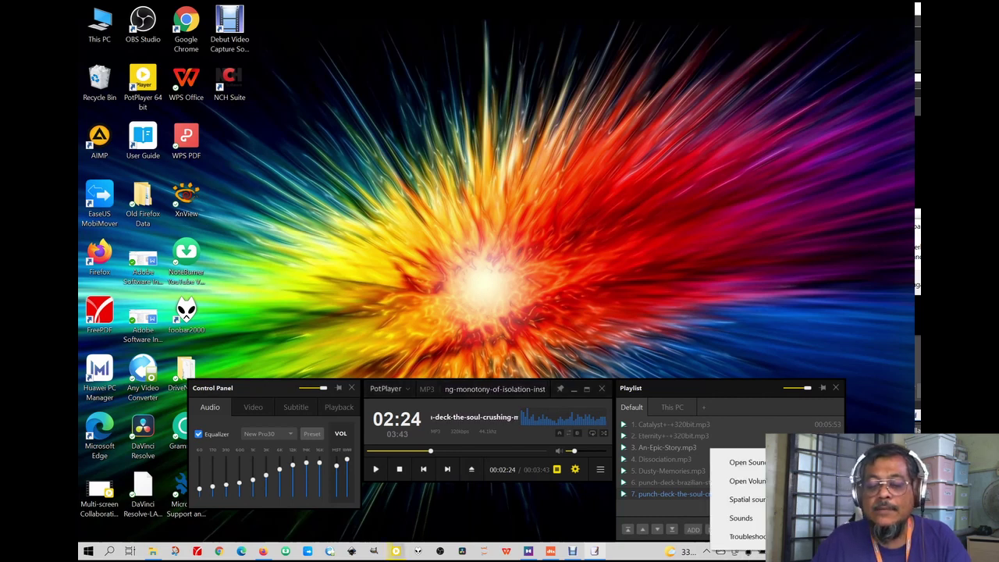
mouse_move(741, 499)
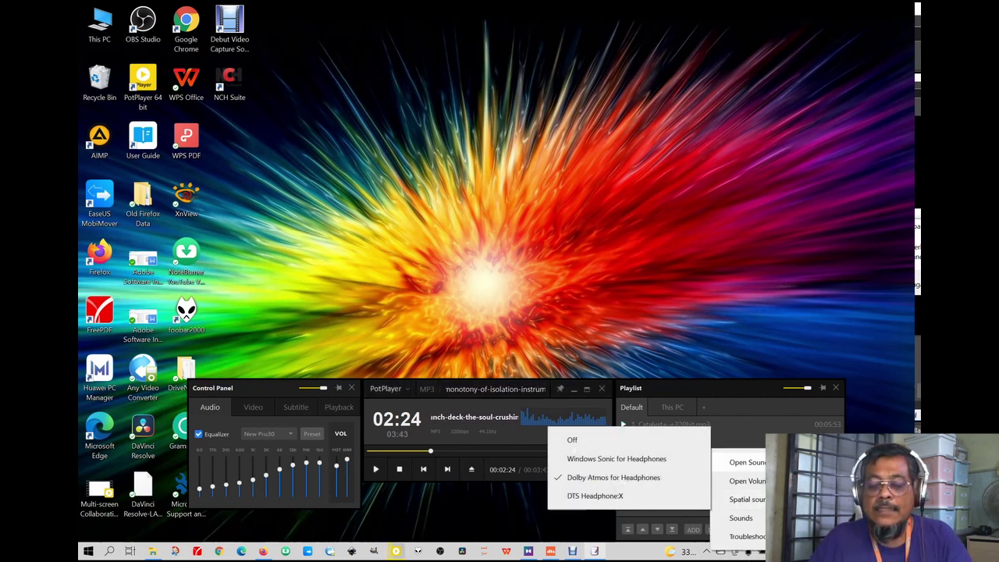
left_click(742, 462)
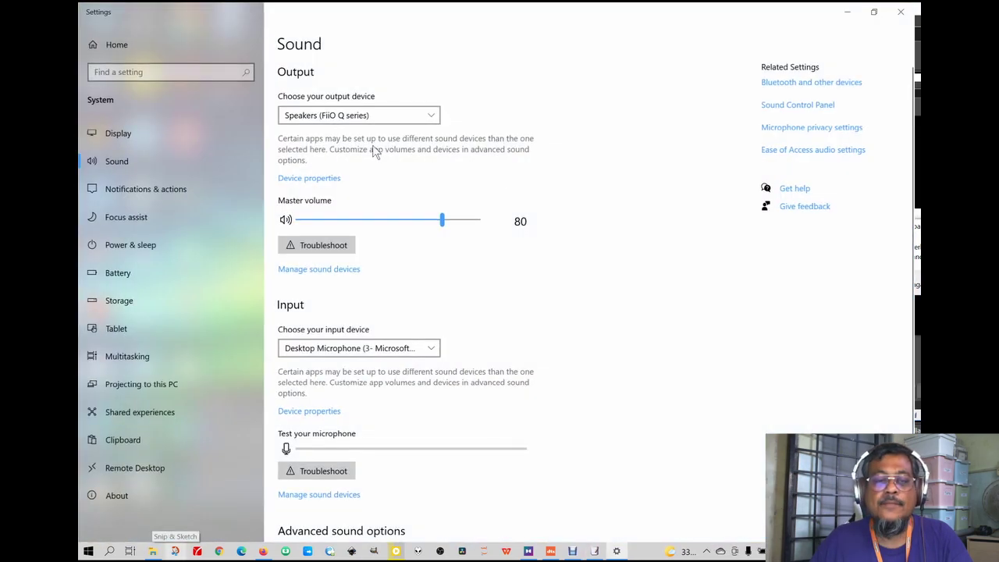
left_click(319, 181)
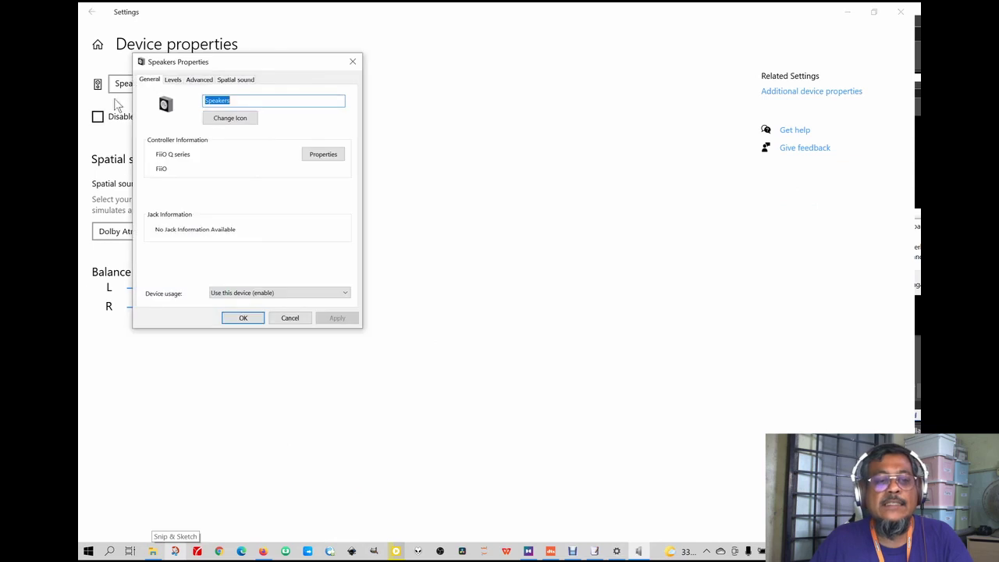
left_click(199, 80)
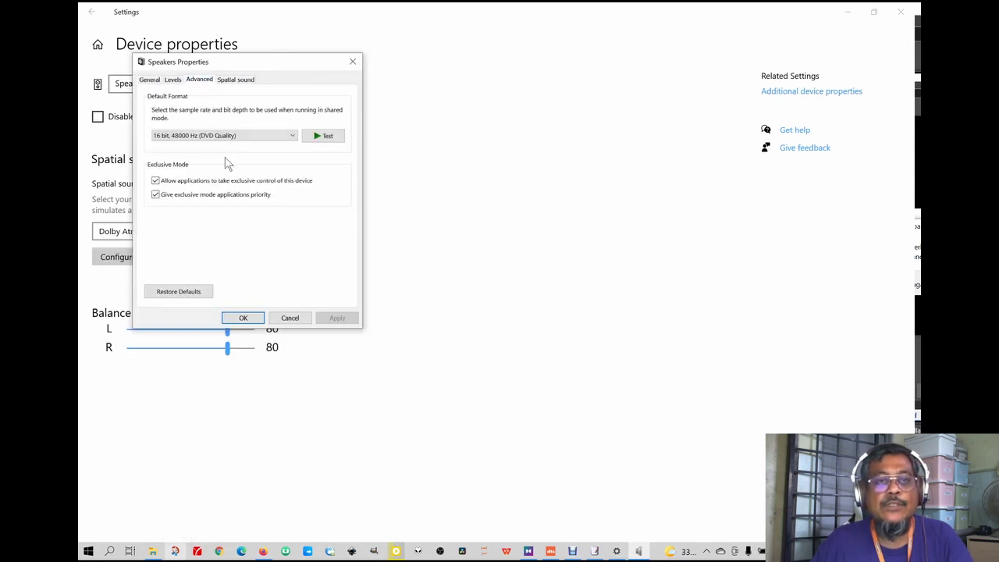
Set the speakers' default format to 24 bit, 48000 Hz (Studio Quality) and apply it despite the device being in use
left_click(238, 136)
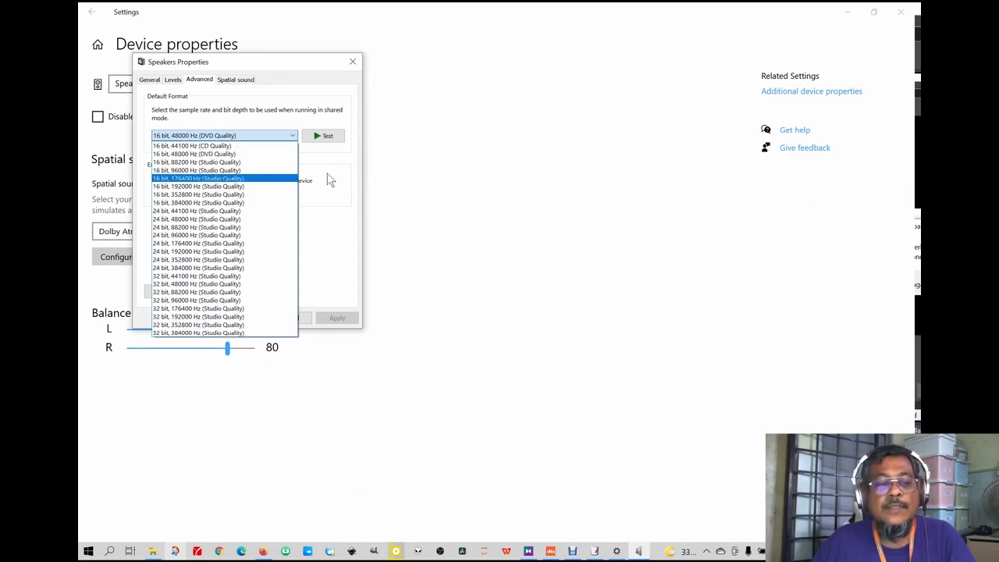
left_click(286, 111)
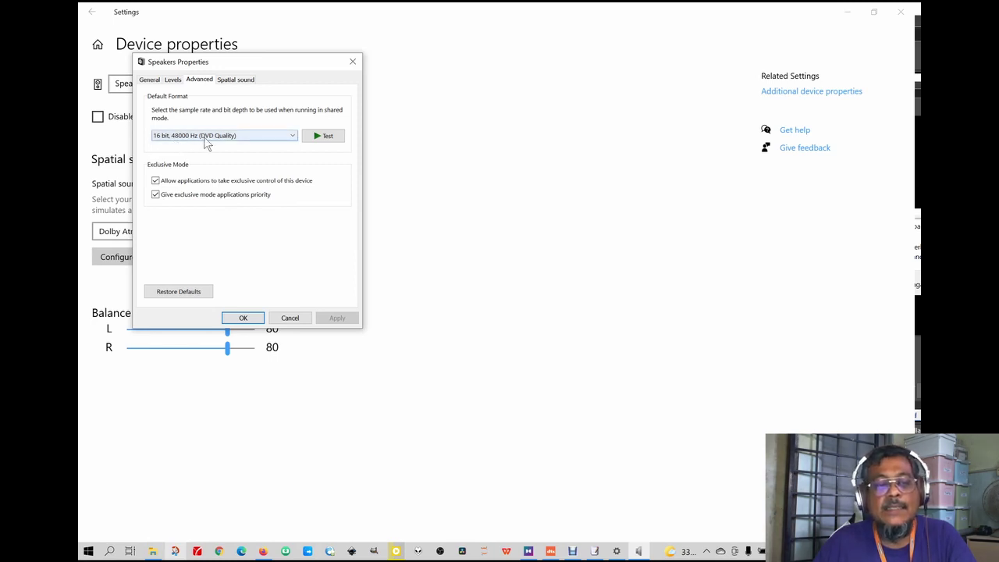
left_click(203, 137)
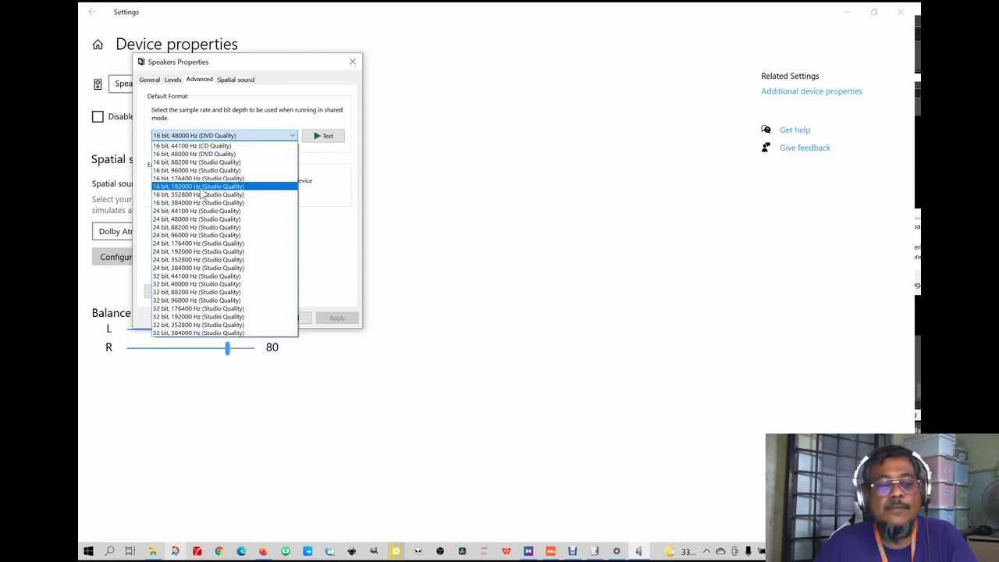
left_click(198, 219)
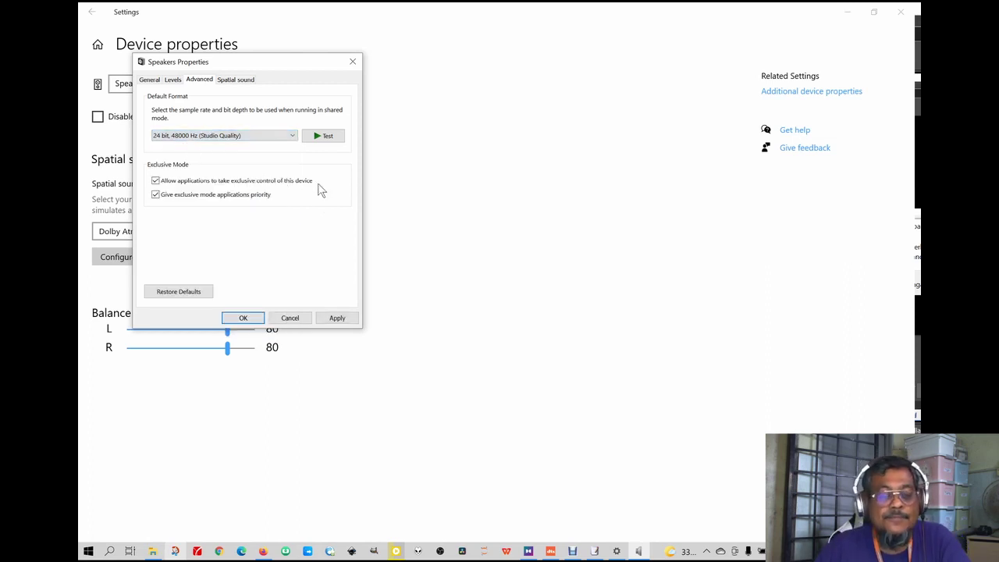
left_click(334, 317)
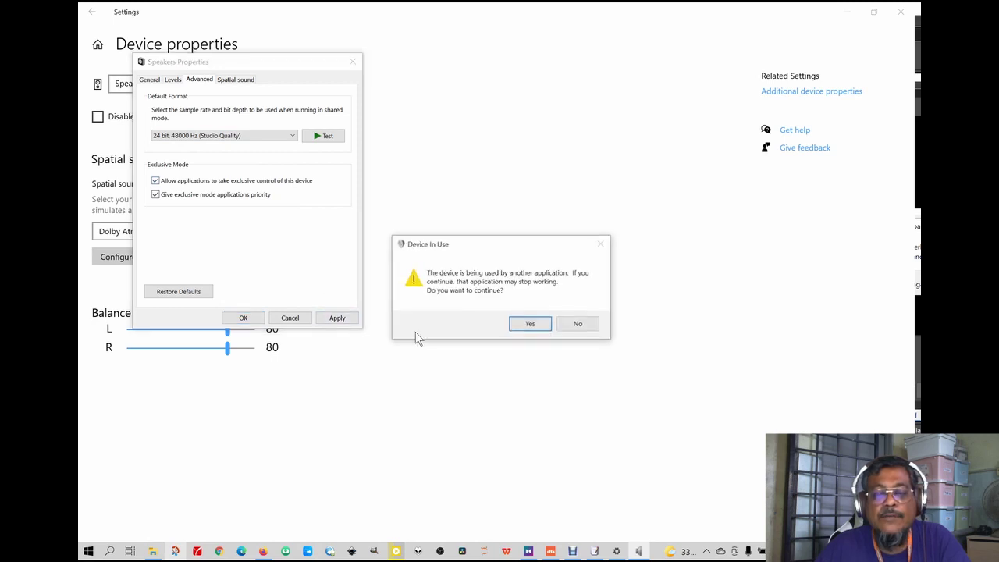
left_click(517, 325)
left_click(241, 317)
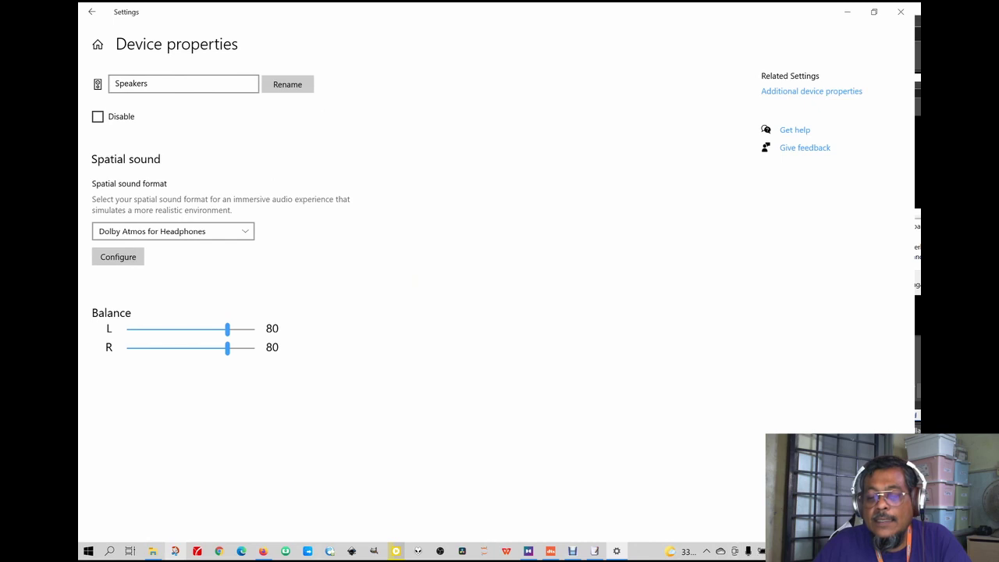
Set the Windows spatial sound back to Dolby Atmos for Headphones
left_click(761, 550)
mouse_move(761, 499)
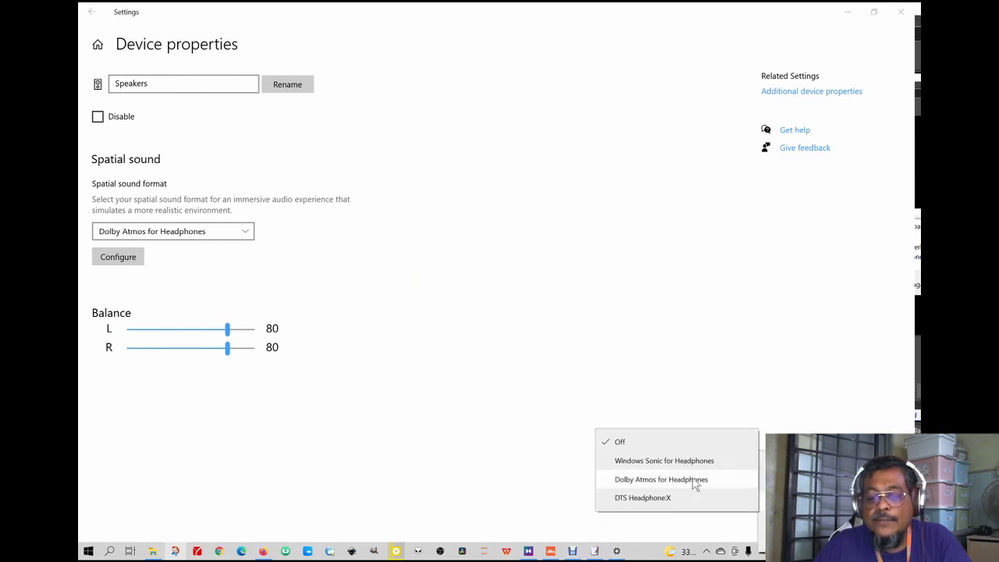
left_click(697, 484)
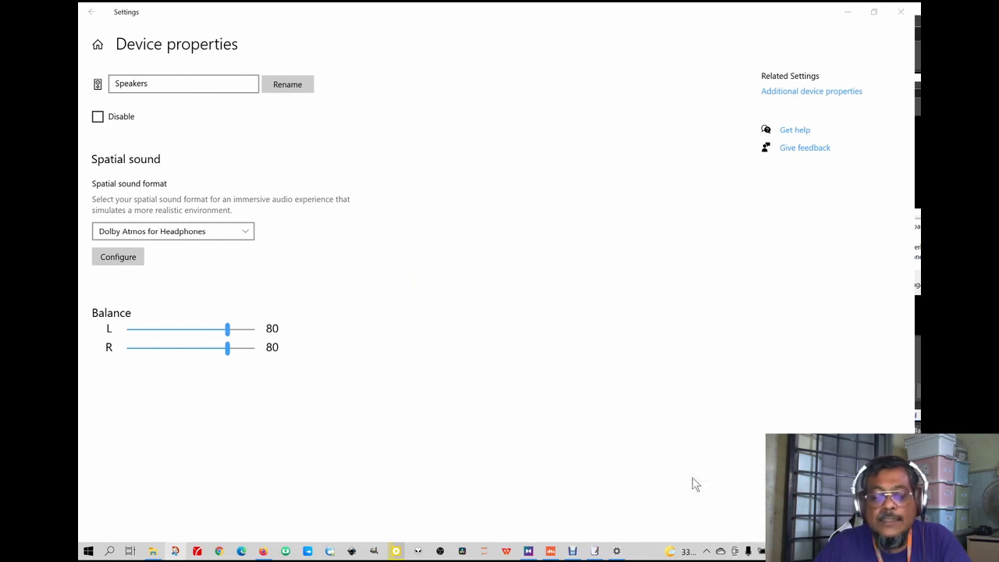
Switch to PotPlayer, rewind the track to its beginning, and minimize the Settings window
left_click(395, 551)
left_click_drag(432, 451, 370, 451)
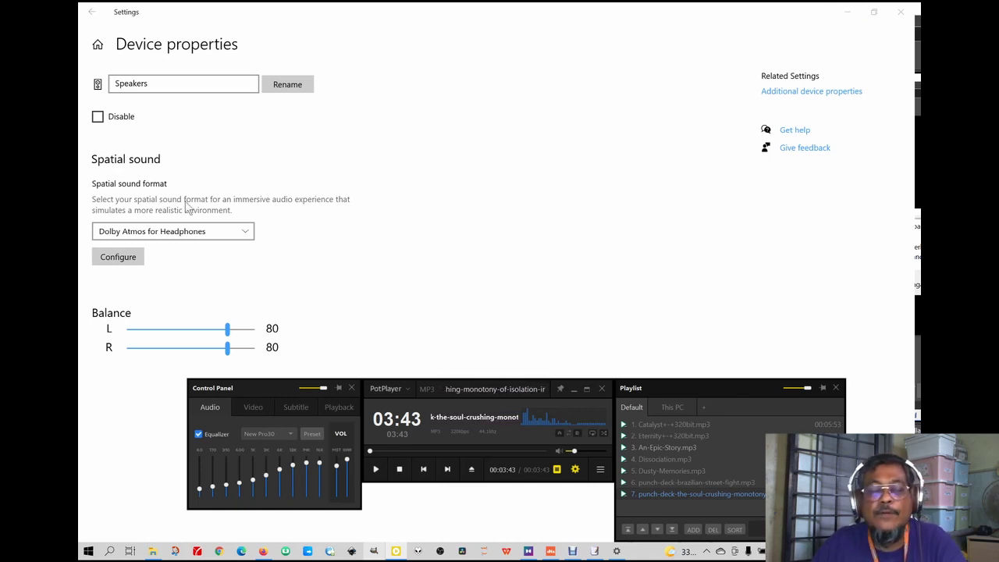
left_click(848, 11)
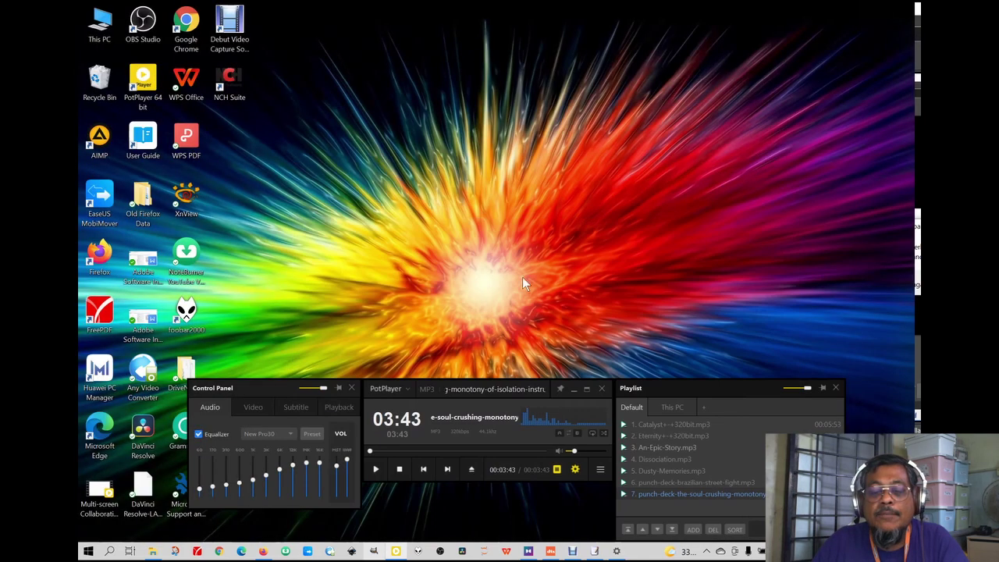
left_click_drag(335, 474, 336, 463)
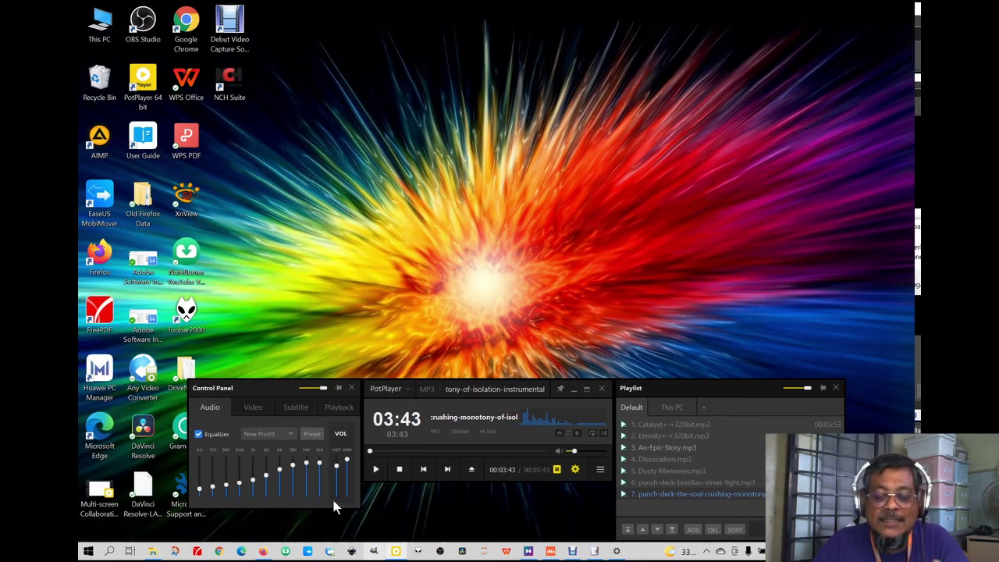
Play the track with Dolby Atmos, switch Freeverb off during playback, and stop the track
left_click(376, 472)
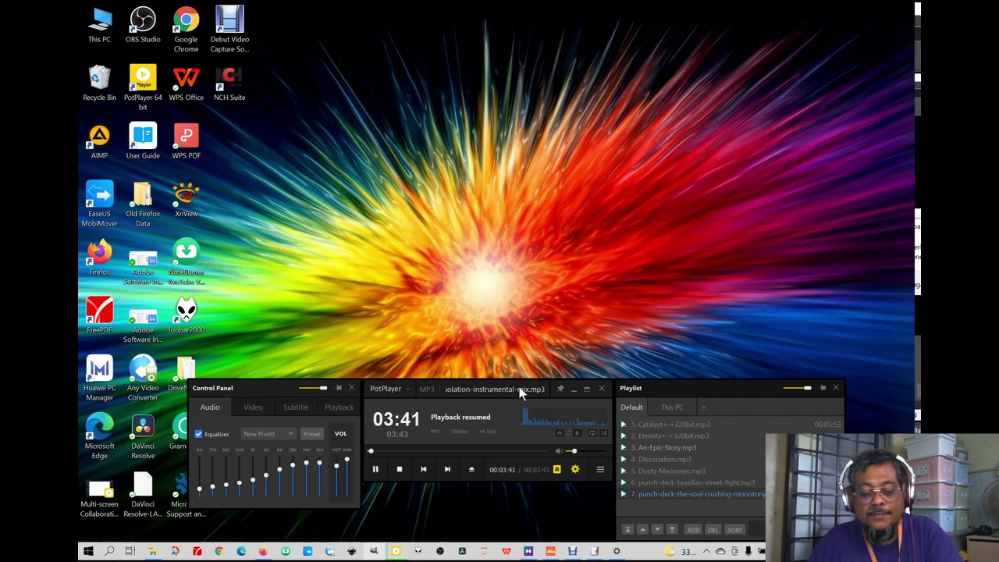
key("shift")
key("shift+r")
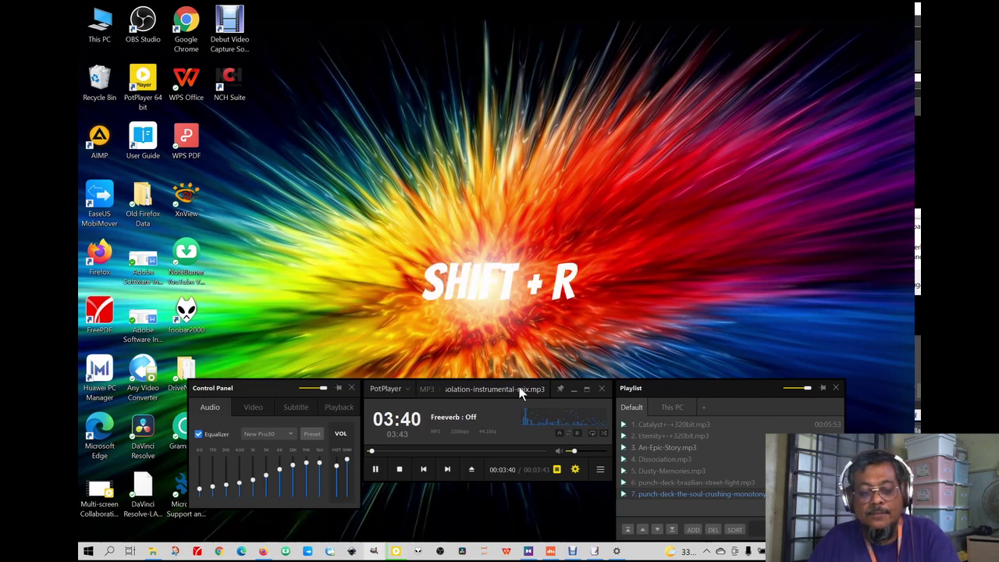
left_click(399, 469)
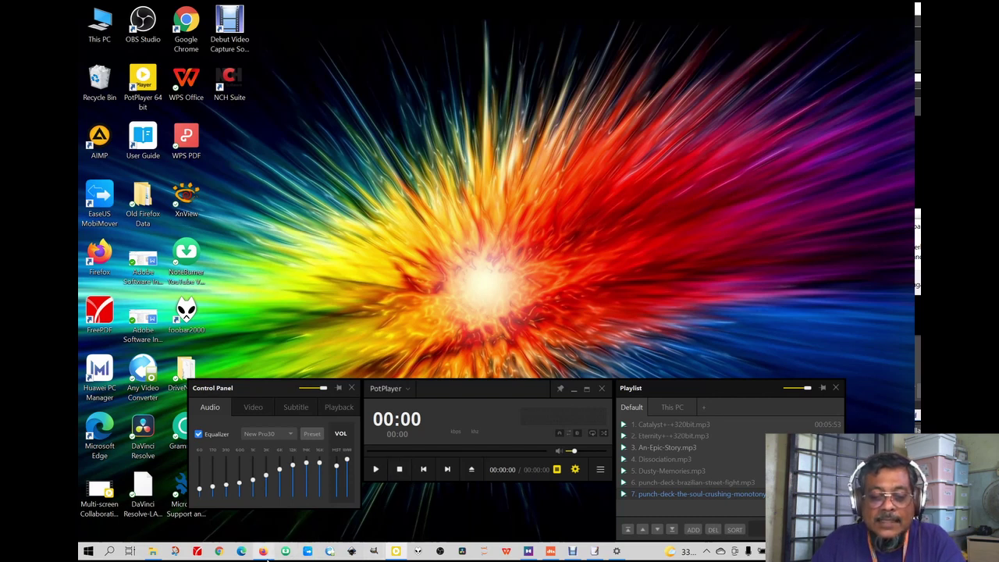
Switch to the people-footage YouTube video in Firefox, rewind it to 1:33, and play it with spatial sound off
left_click(263, 550)
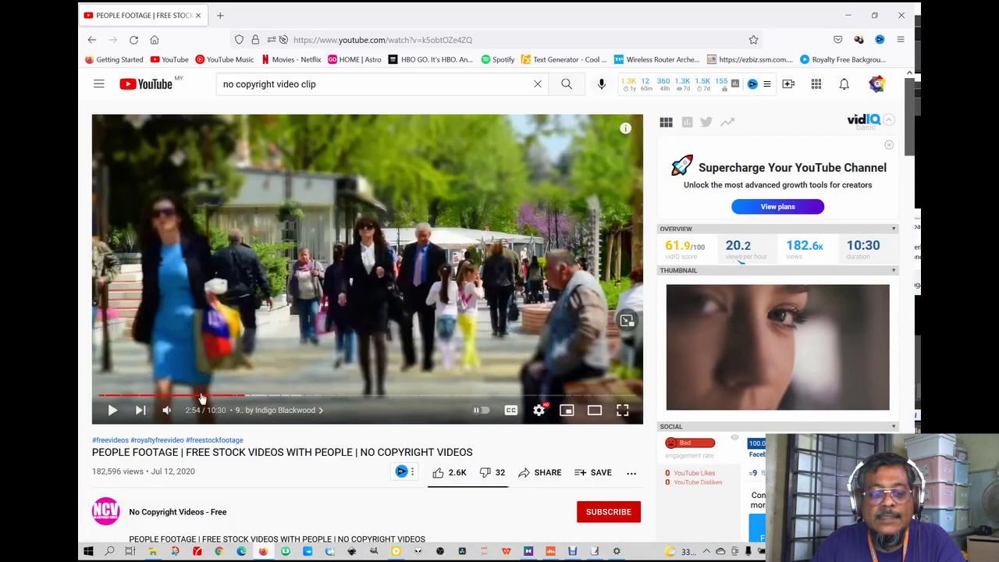
left_click_drag(246, 399, 179, 399)
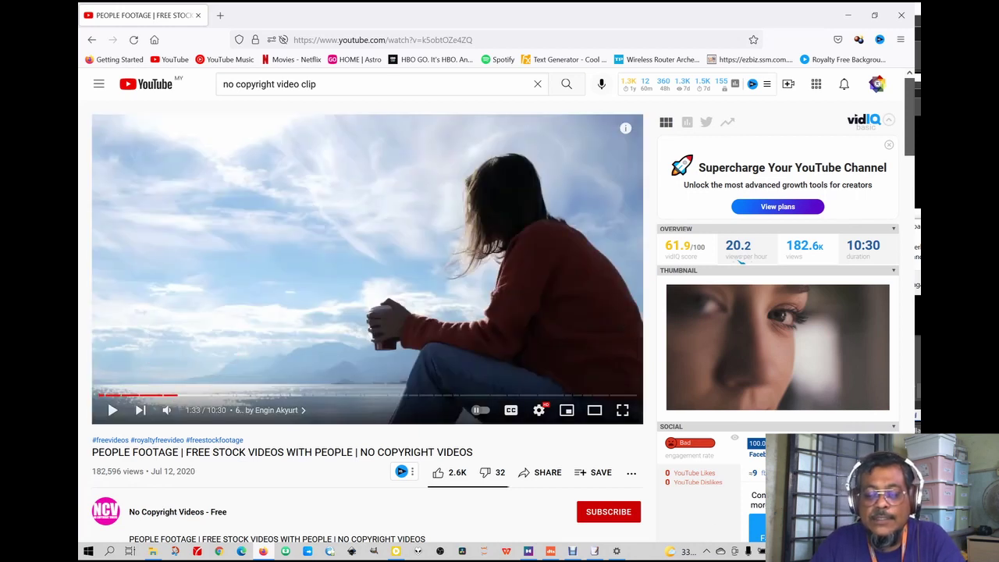
right_click(721, 550)
mouse_move(745, 498)
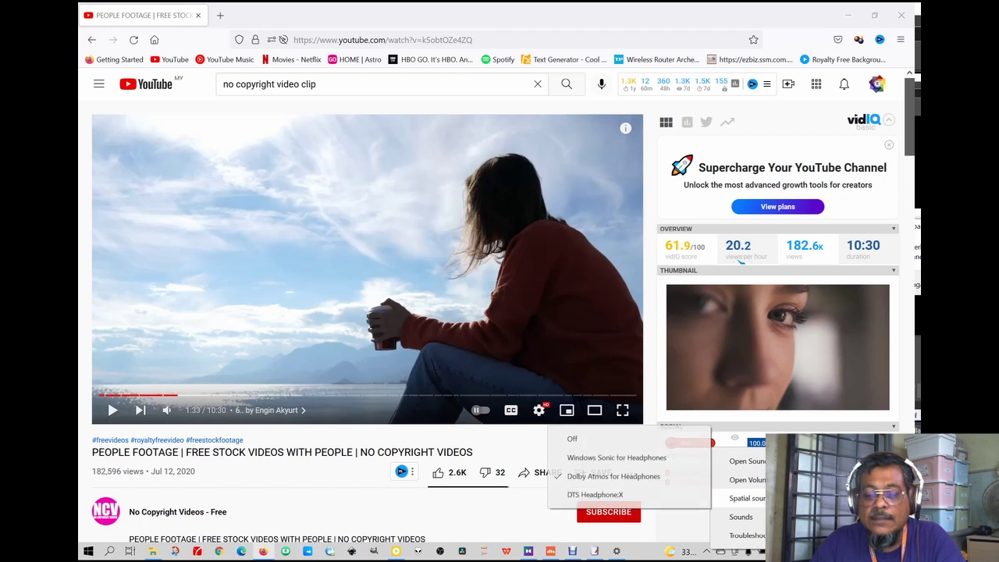
left_click(660, 451)
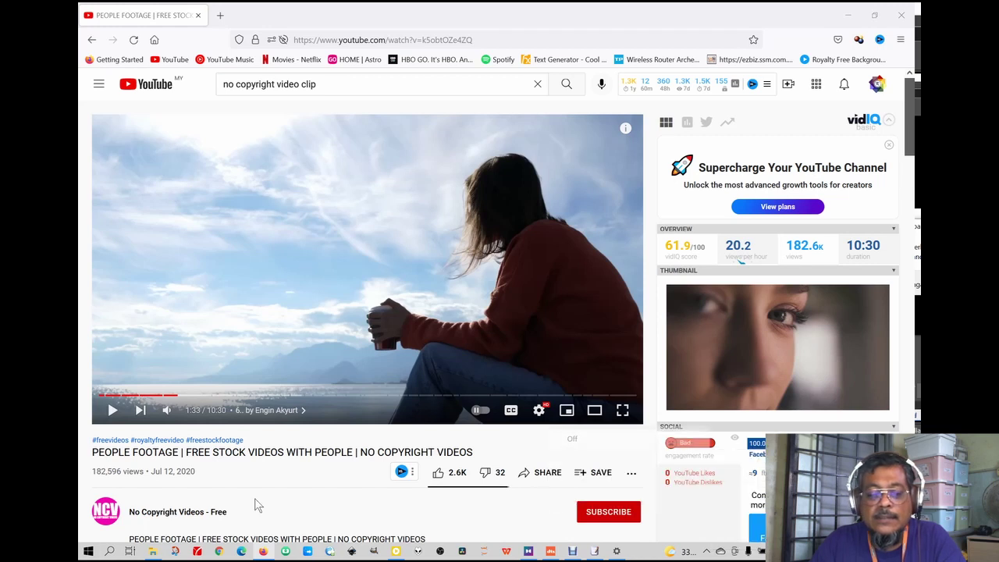
left_click(111, 414)
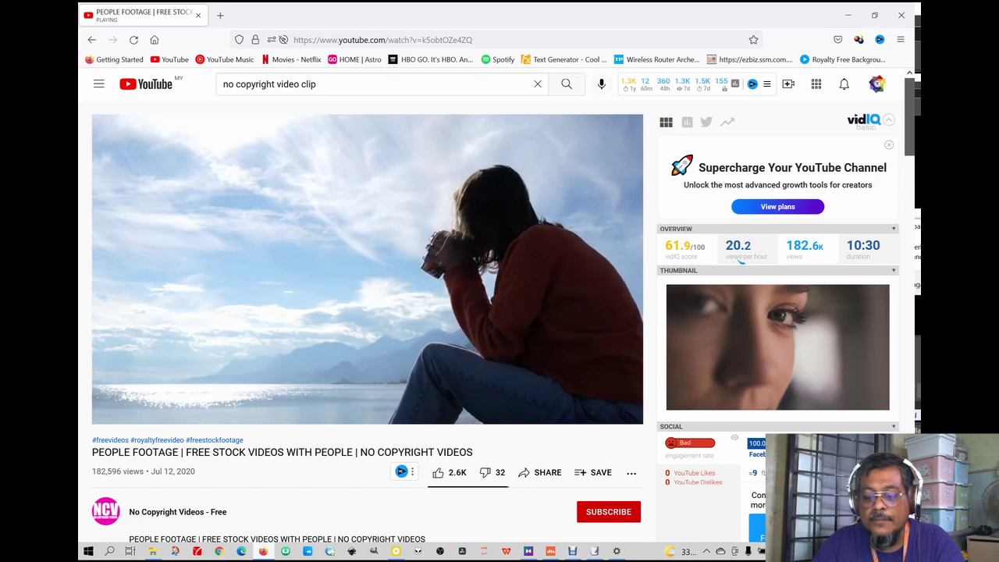
Switch the spatial sound to Dolby Atmos for Headphones and on to DTS Headphone:X while the video plays, and pause the video
right_click(761, 551)
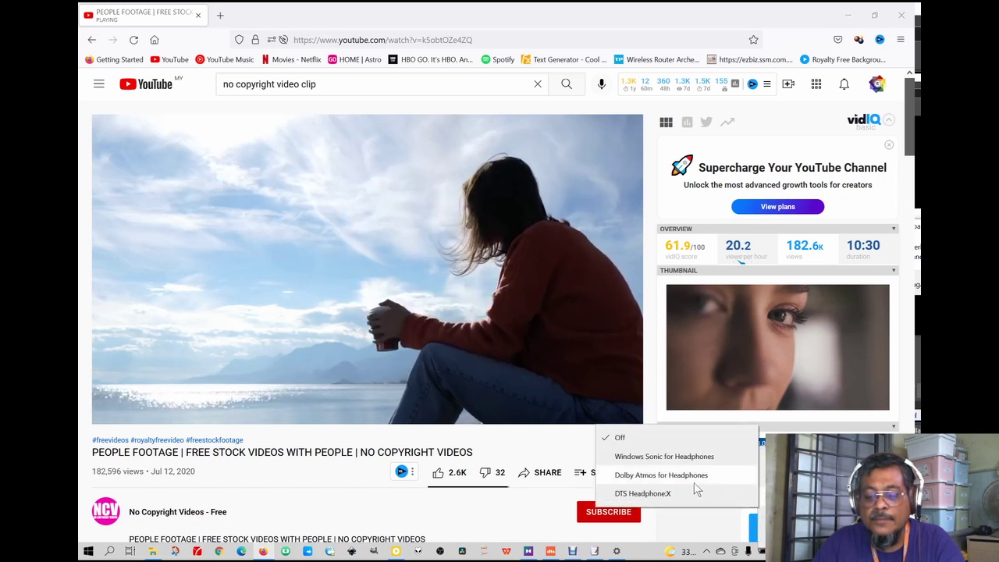
left_click(693, 484)
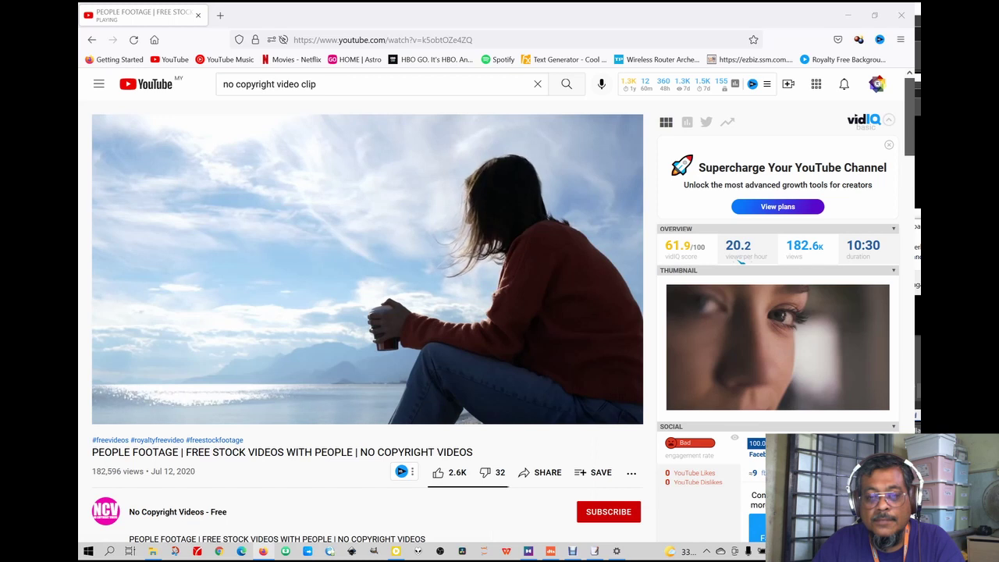
right_click(748, 551)
mouse_move(749, 502)
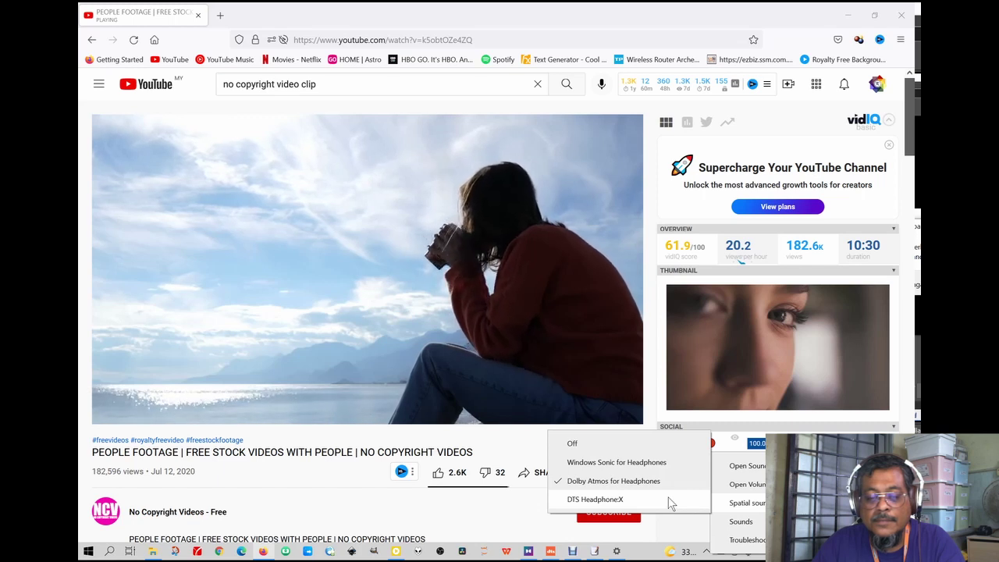
left_click(668, 503)
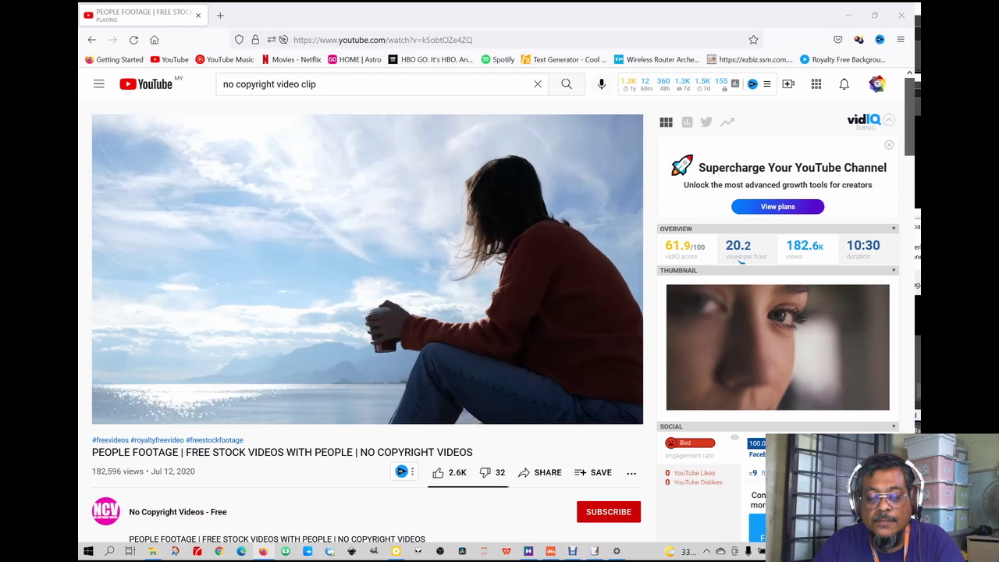
mouse_move(235, 305)
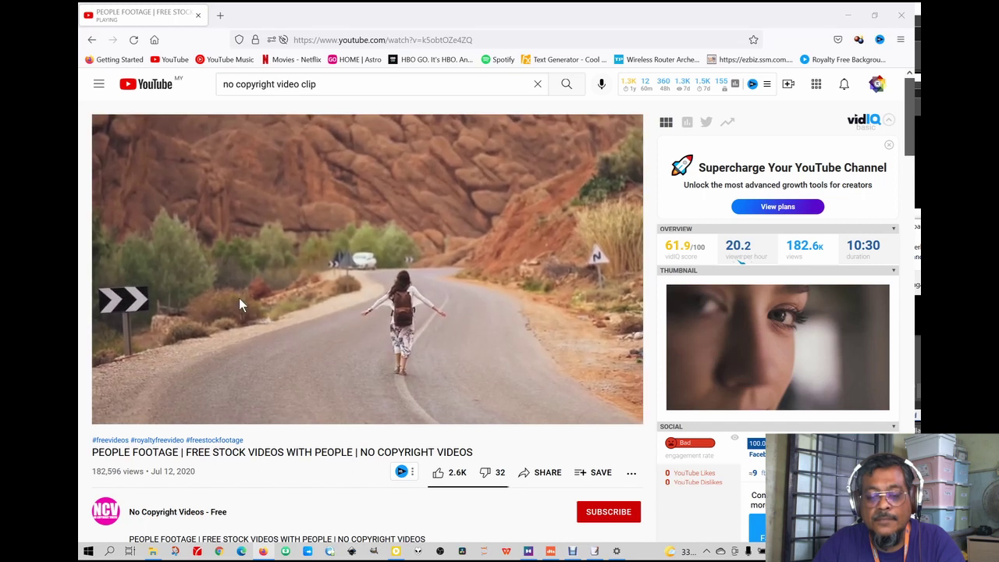
mouse_move(443, 415)
left_click(430, 317)
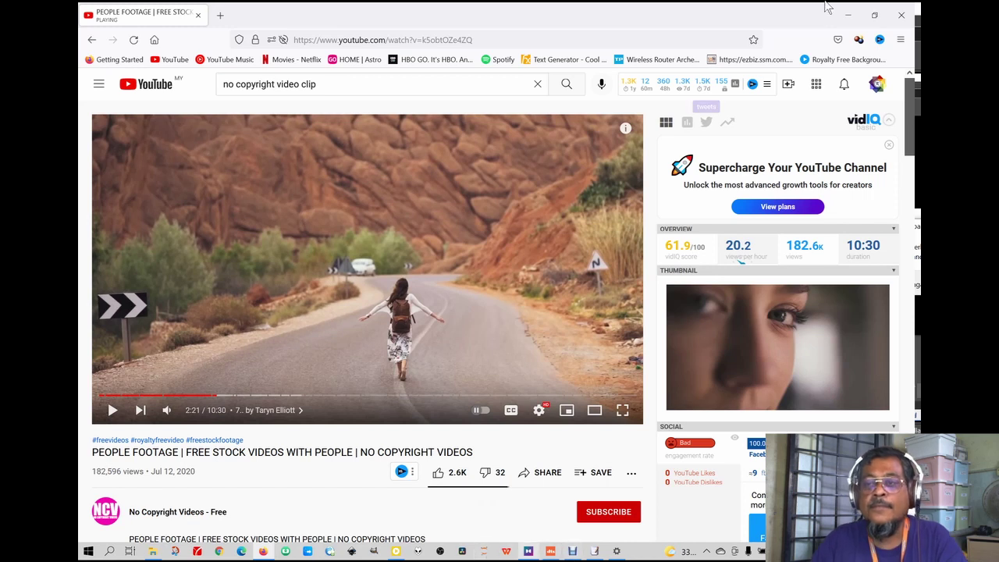
Minimize Firefox, switch to Dolby Access, and set the Windows spatial sound to Dolby Atmos for Headphones
left_click(859, 12)
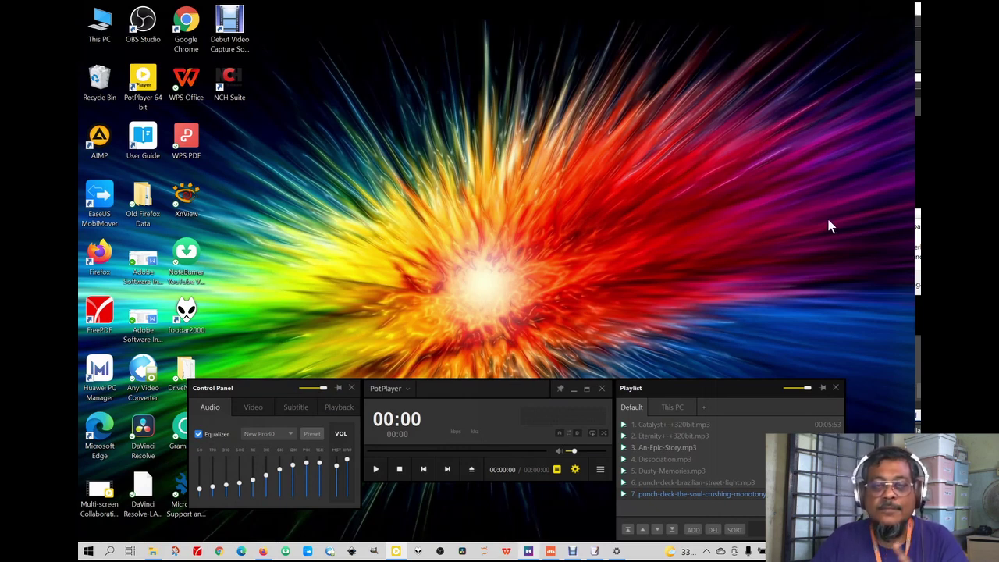
left_click(528, 551)
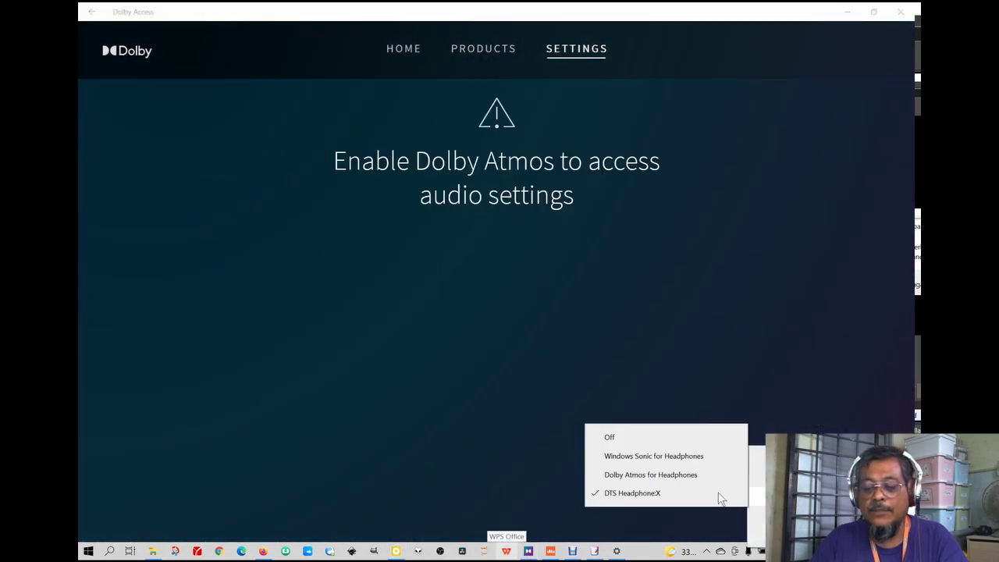
left_click(698, 478)
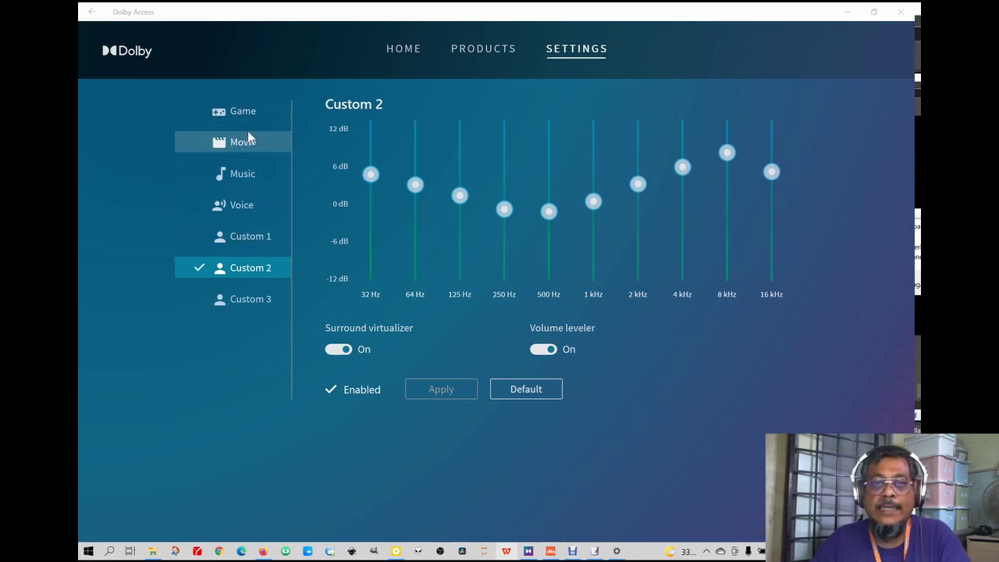
View the Game profile, and try the Movie profile's Balanced, Warm and Off equalizers before reselecting Detailed
left_click(240, 110)
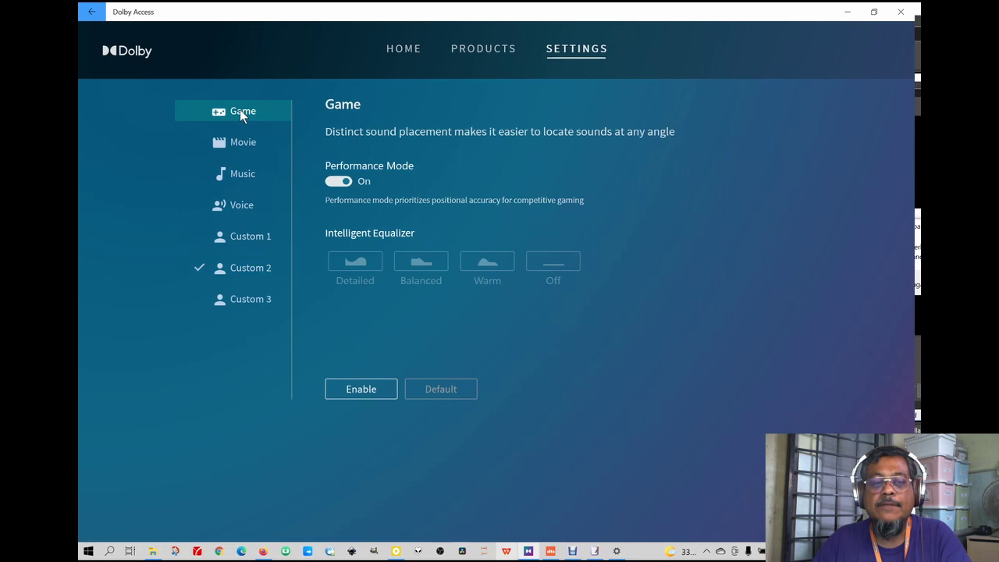
left_click(241, 152)
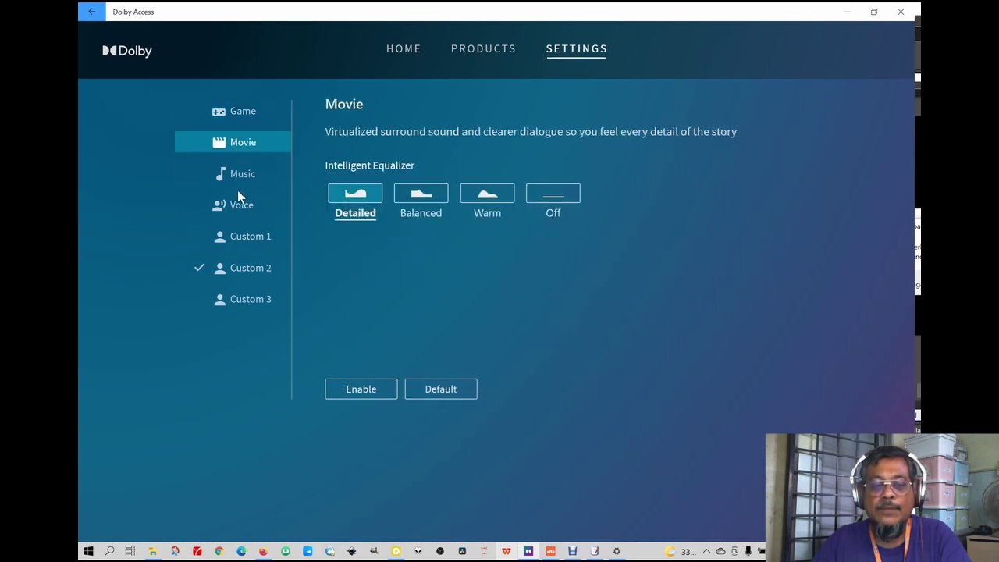
left_click(437, 191)
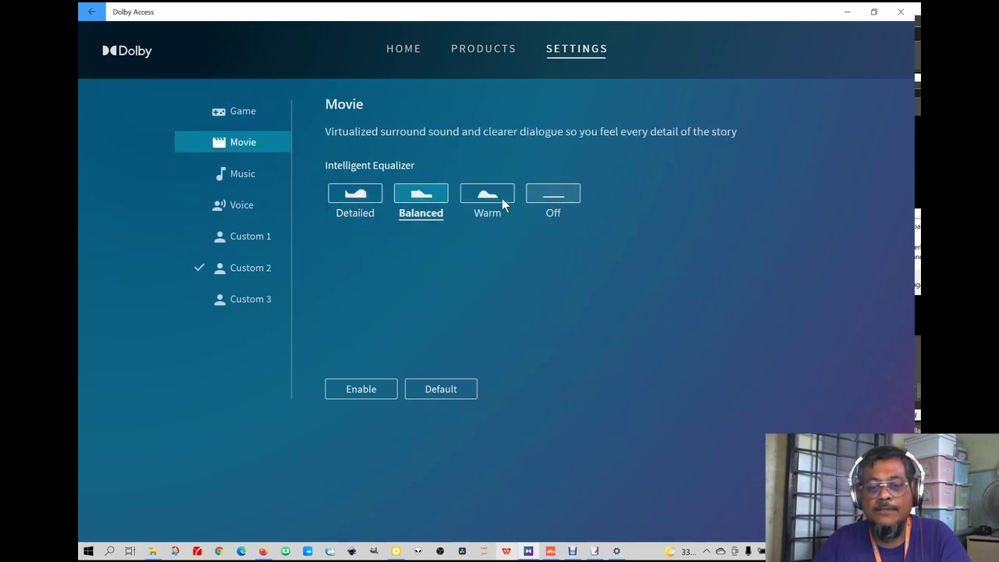
left_click(503, 197)
left_click(555, 195)
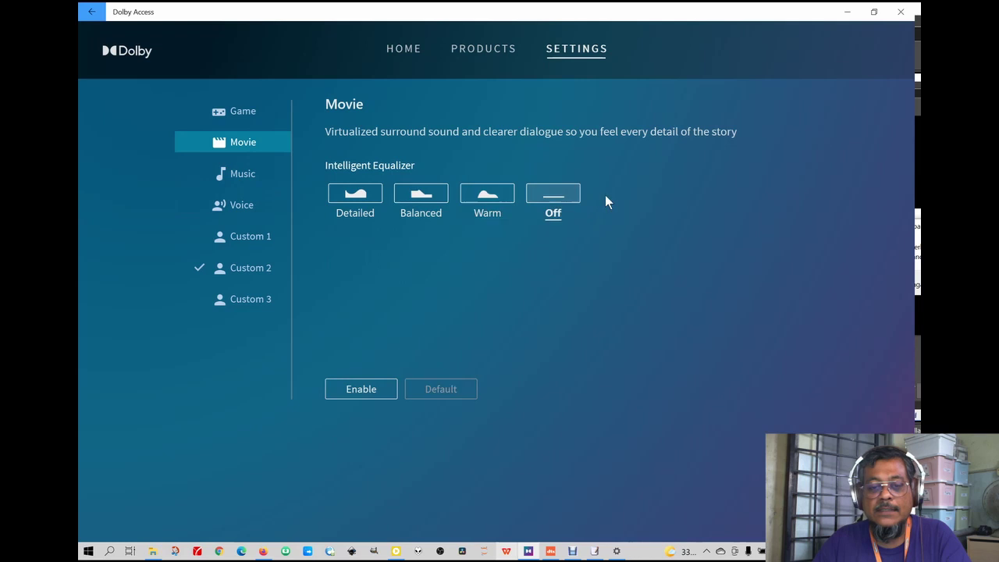
left_click(340, 197)
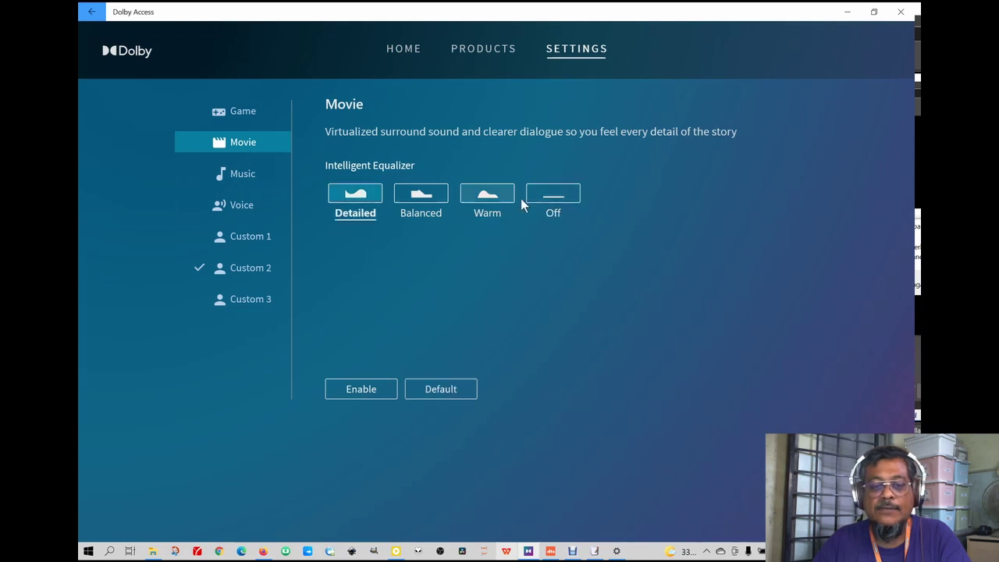
View the Music, Voice, Custom 1 and Custom 2 sound profiles in turn
left_click(234, 175)
left_click(255, 209)
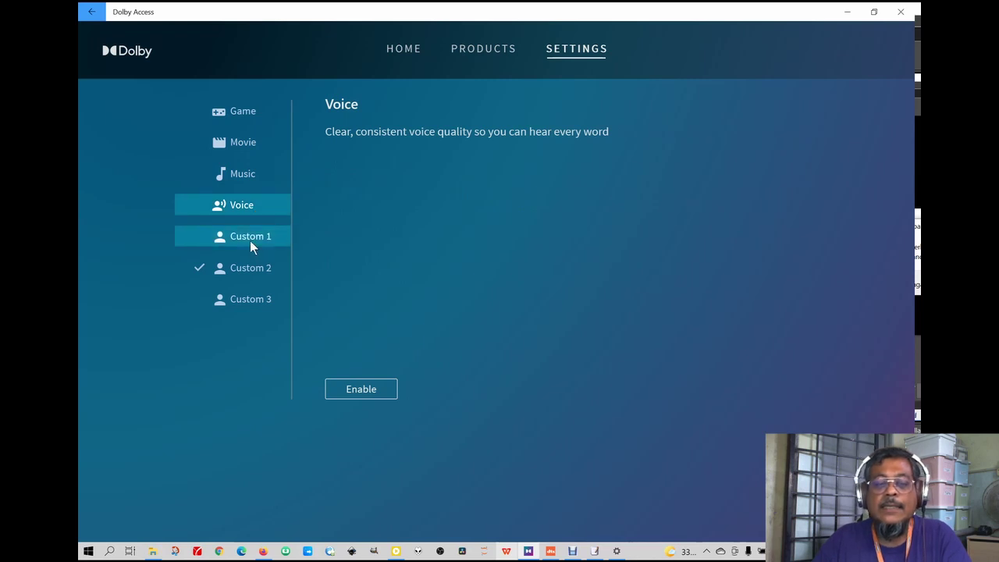
left_click(249, 240)
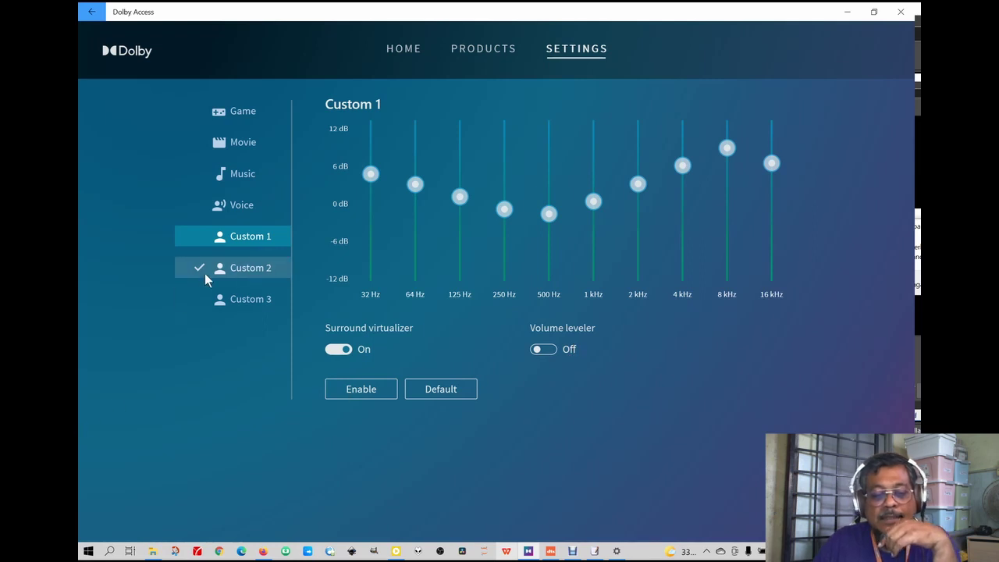
left_click(242, 265)
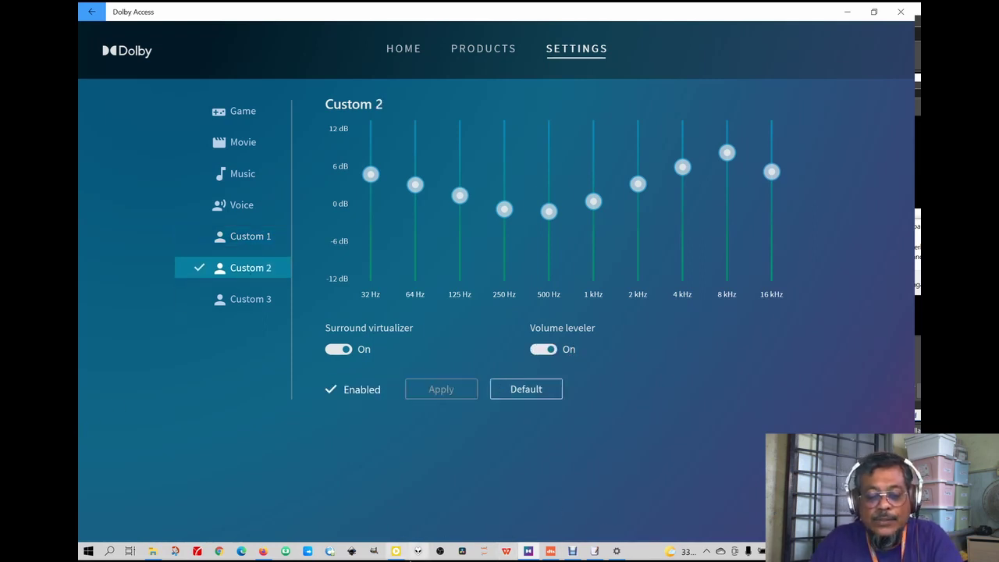
Bring up PotPlayer, apply 24 bit, 48000 Hz (Studio Quality) as the Speakers' default format in Windows sound settings, and minimize Settings
left_click(394, 551)
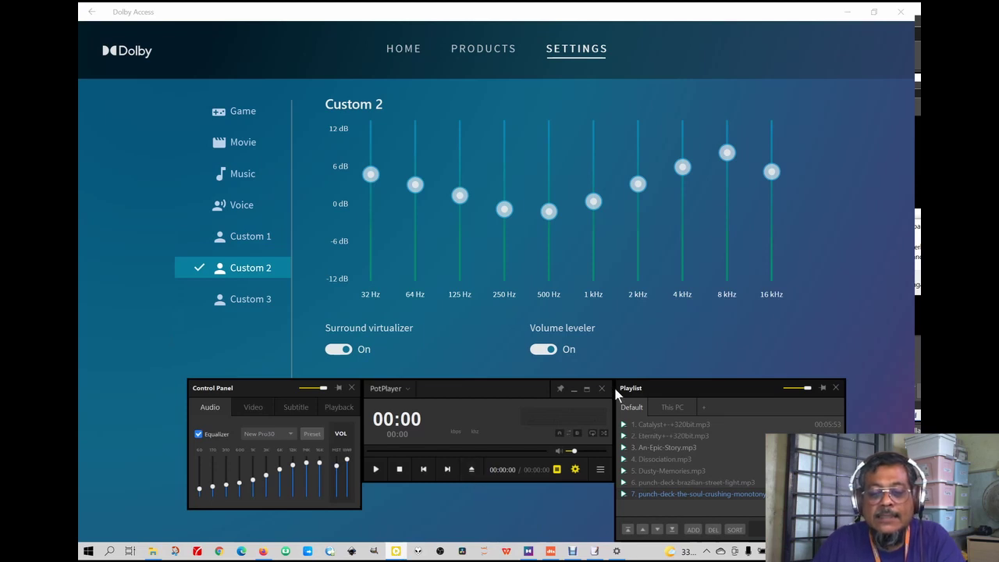
right_click(748, 551)
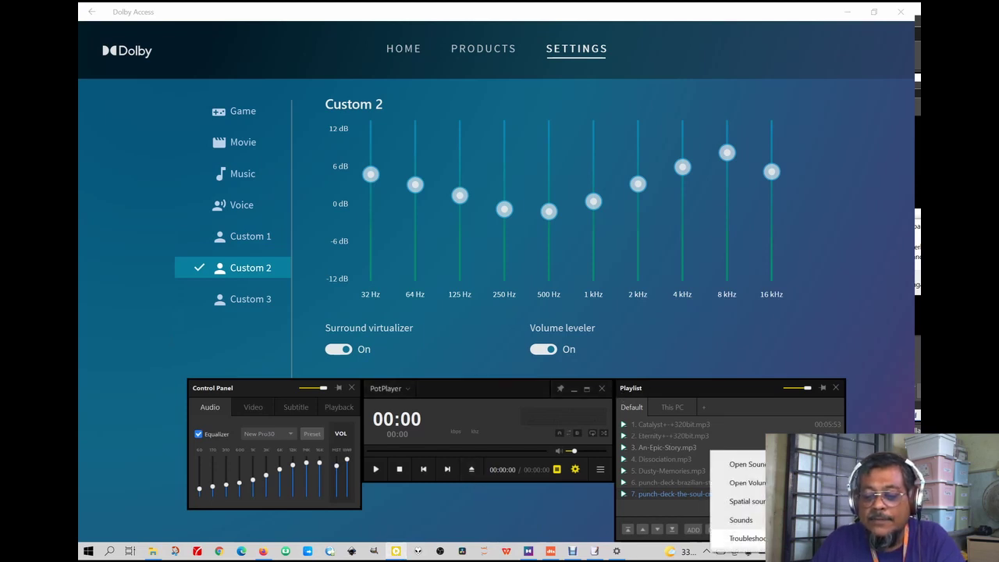
left_click(746, 463)
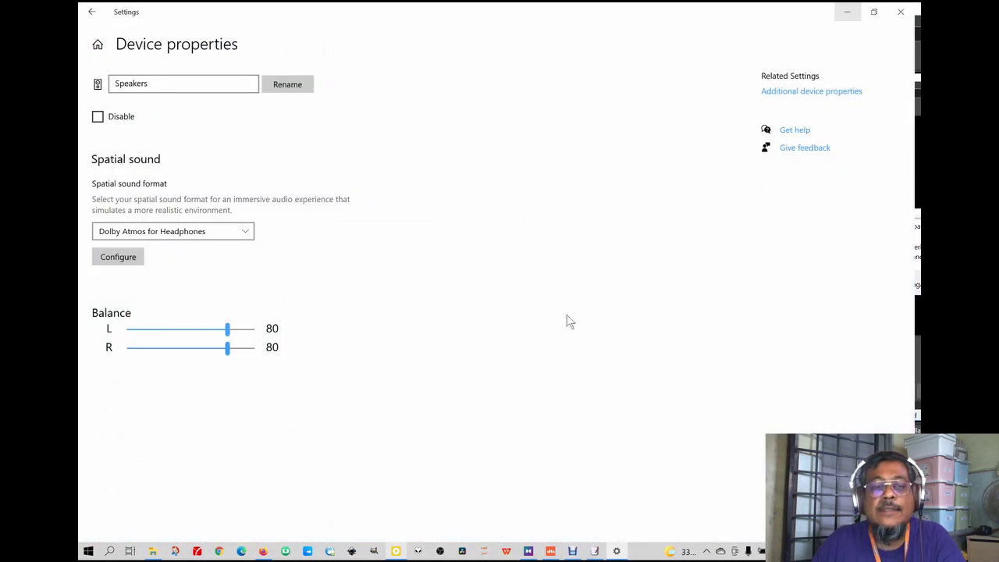
left_click(295, 179)
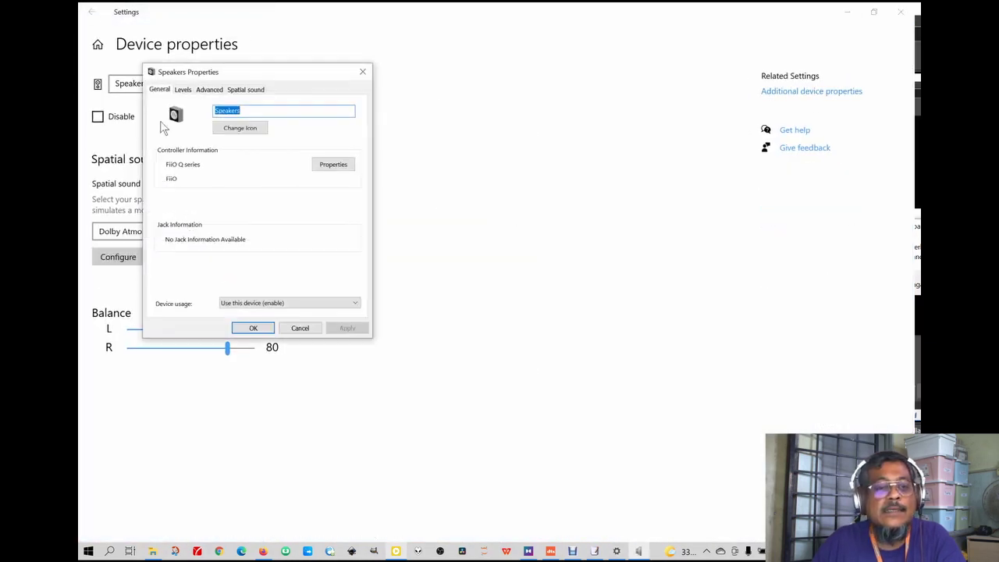
left_click(207, 89)
left_click(195, 145)
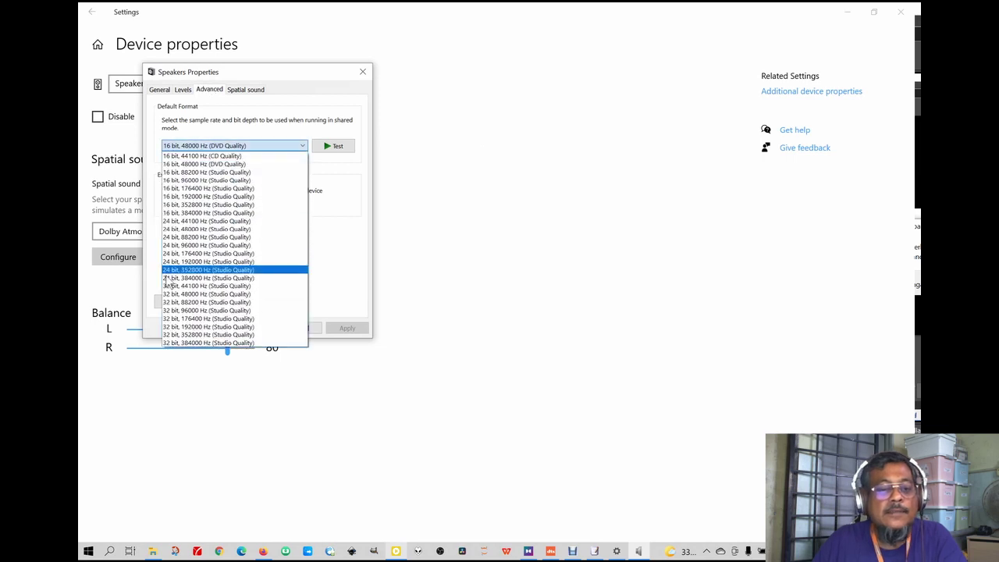
left_click(199, 228)
left_click(347, 327)
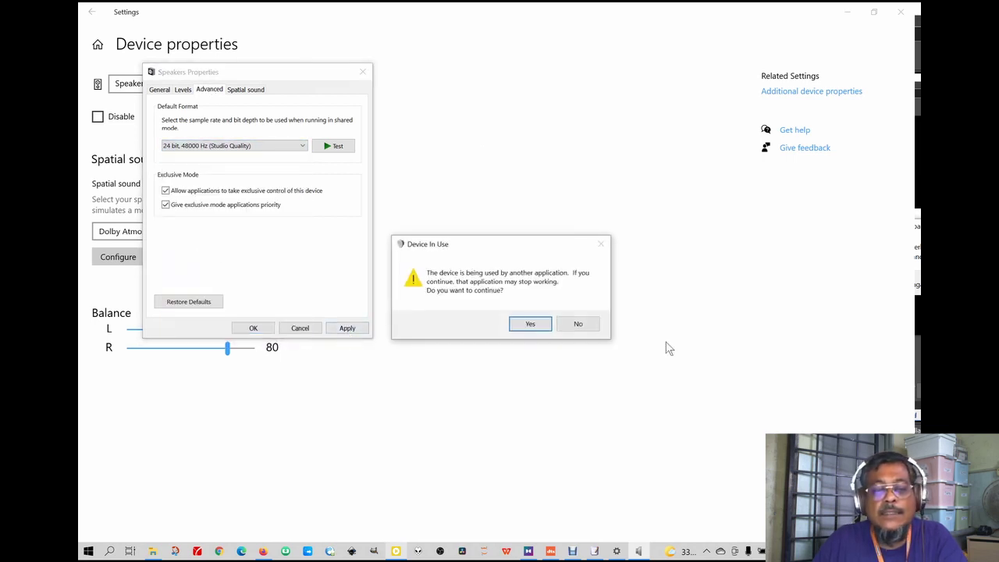
left_click(527, 323)
left_click(252, 328)
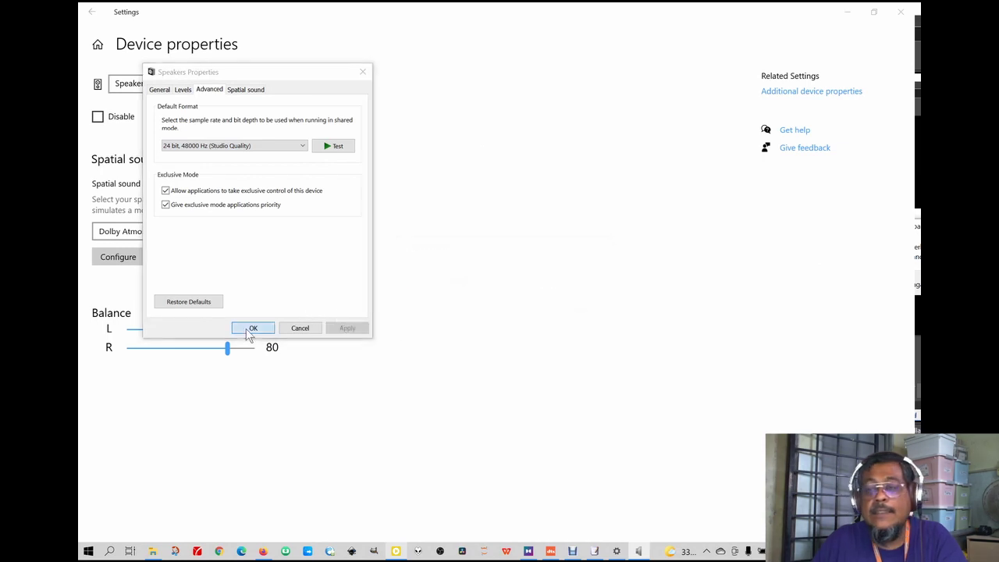
left_click(848, 12)
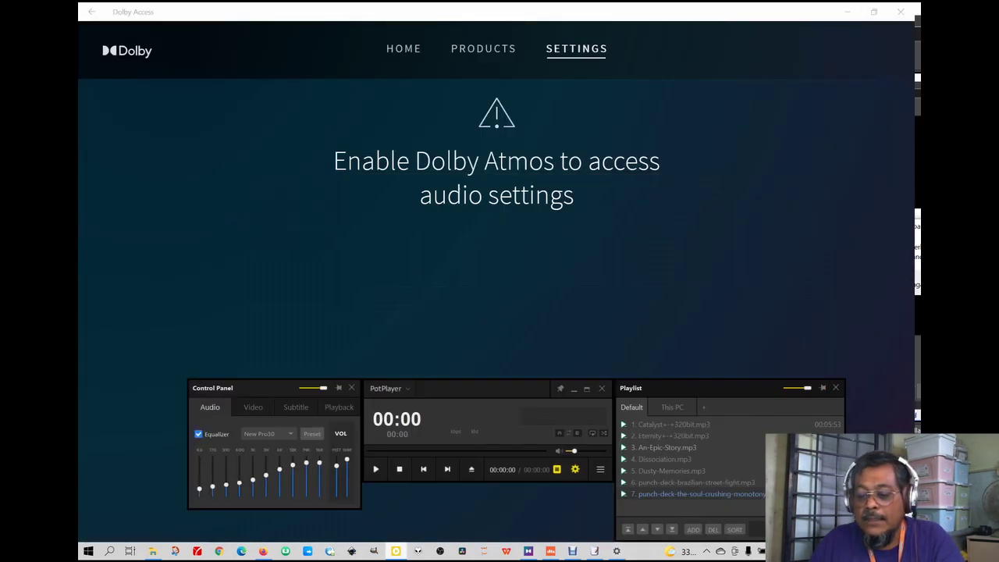
Set the spatial sound to Dolby Atmos for Headphones again and enable the Custom 1 profile in Dolby Access
right_click(762, 551)
mouse_move(774, 442)
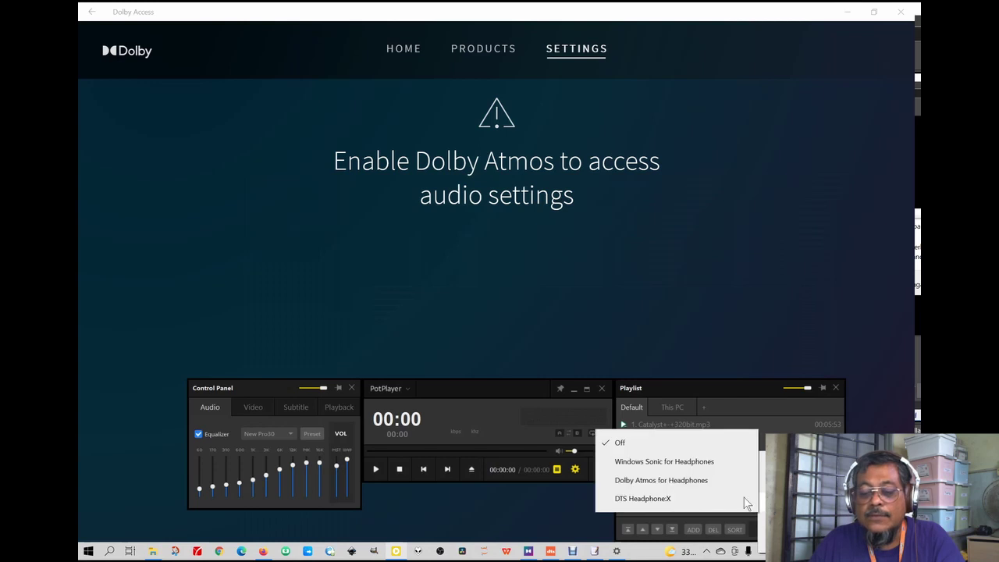
left_click(660, 480)
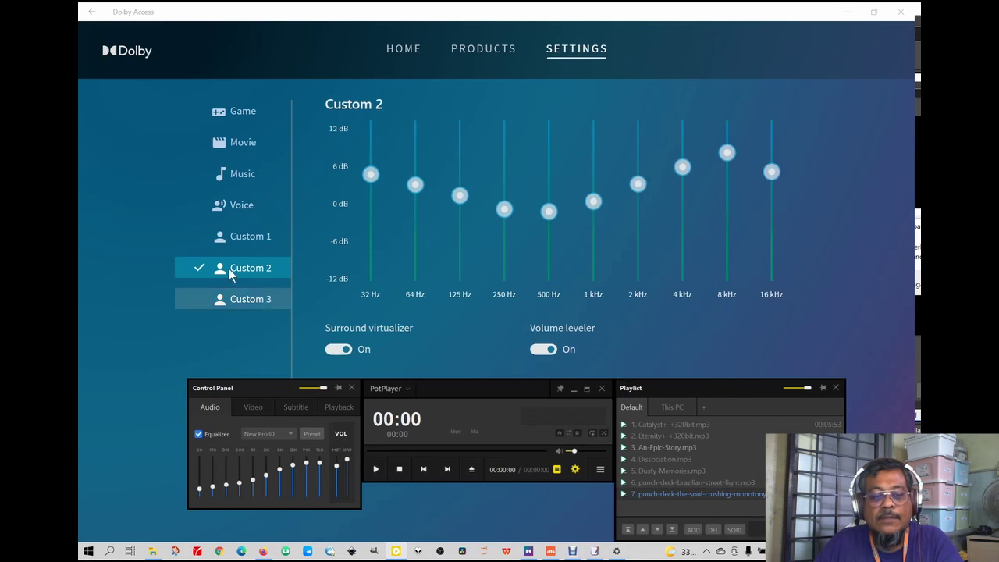
left_click(251, 236)
left_click(361, 389)
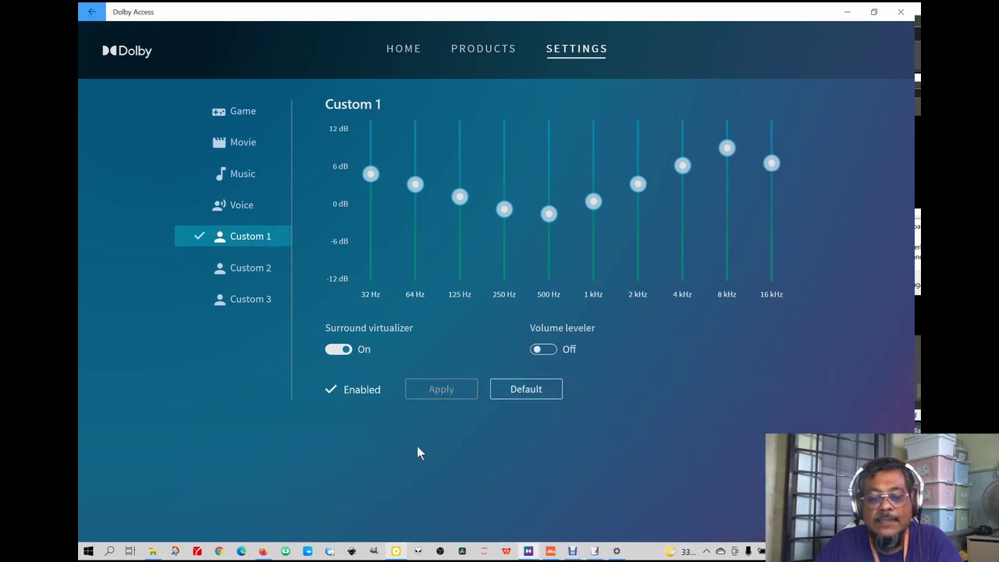
Play the track in PotPlayer with the Custom 1 profile, switching Freeverb on and back off during playback
left_click(390, 553)
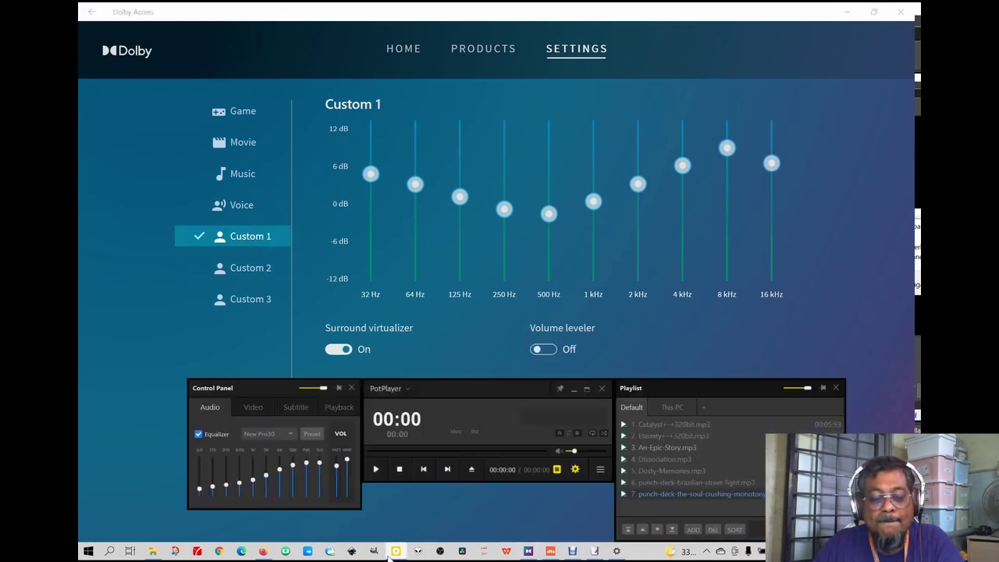
left_click(375, 469)
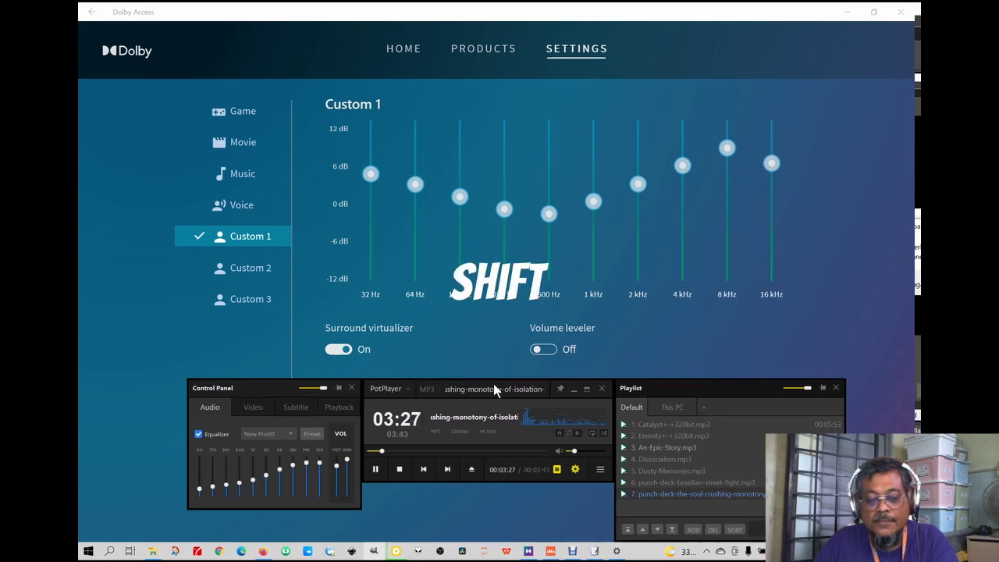
key("shift+r")
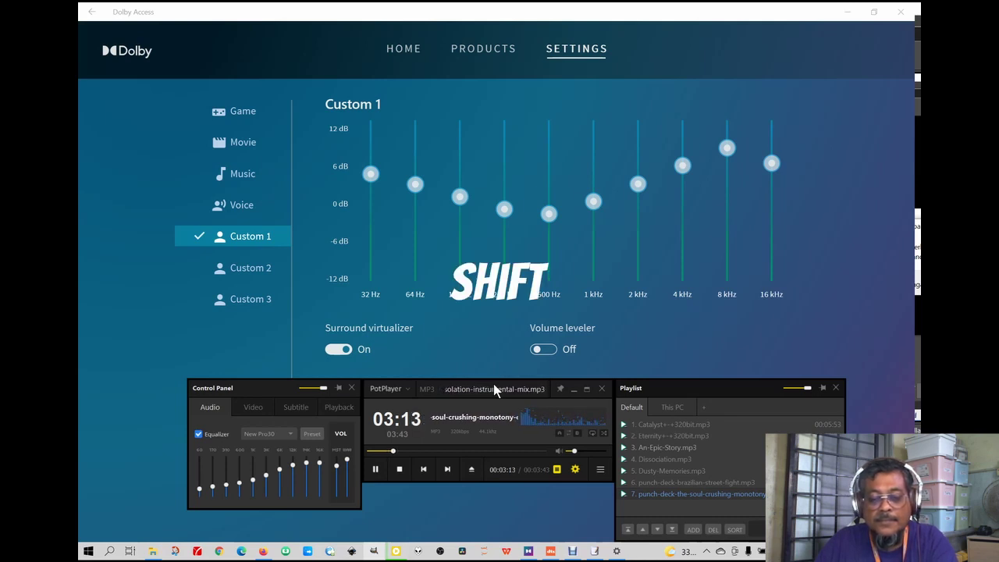
key("shift+r")
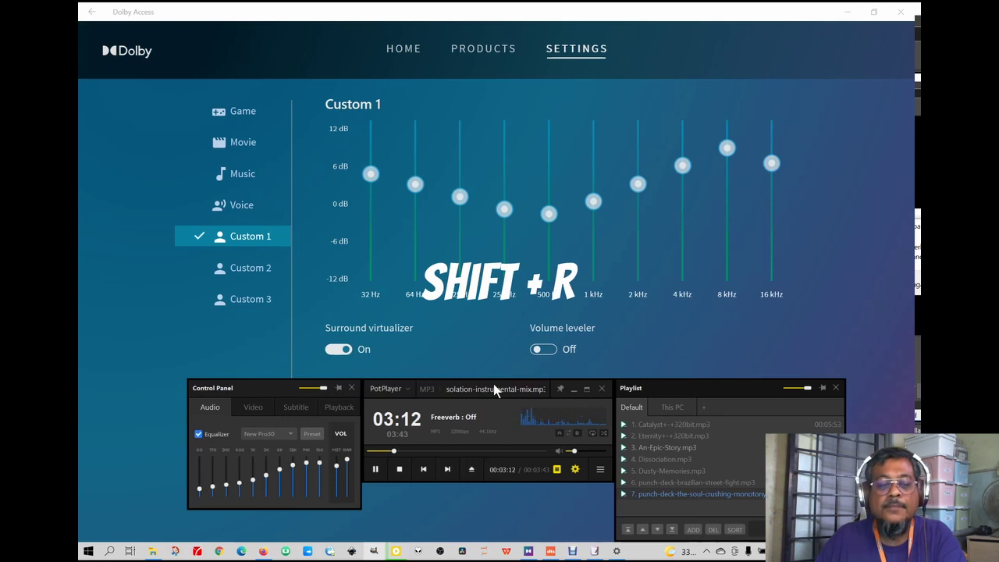
Enable the Custom 2 profile in Dolby Access while the track plays, moving the PotPlayer windows out of the way
left_click(229, 268)
left_click_drag(473, 382, 504, 181)
left_click(347, 390)
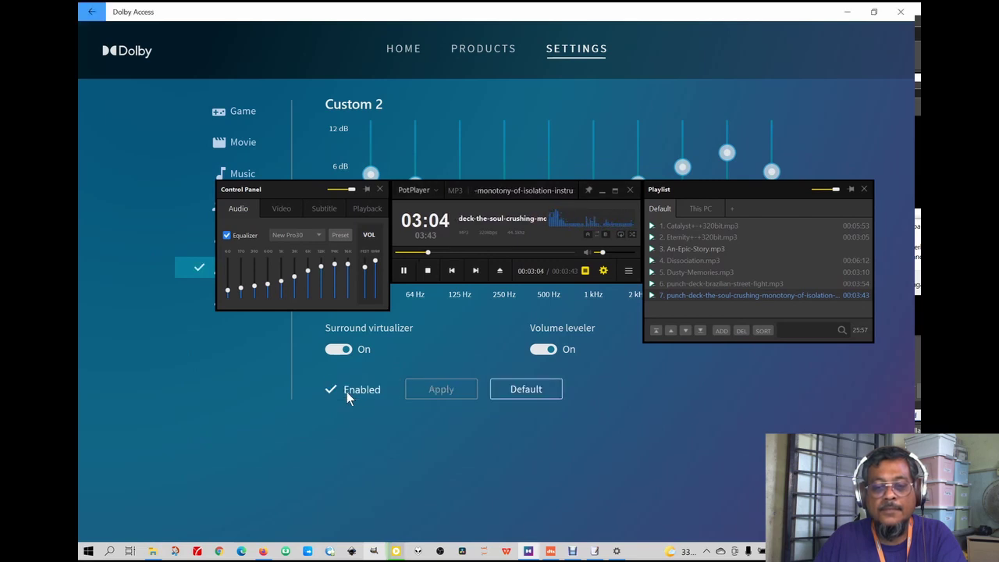
Toggle Freeverb in PotPlayer while the track plays with Custom 2, stop playback, and minimize the player
left_click(527, 186)
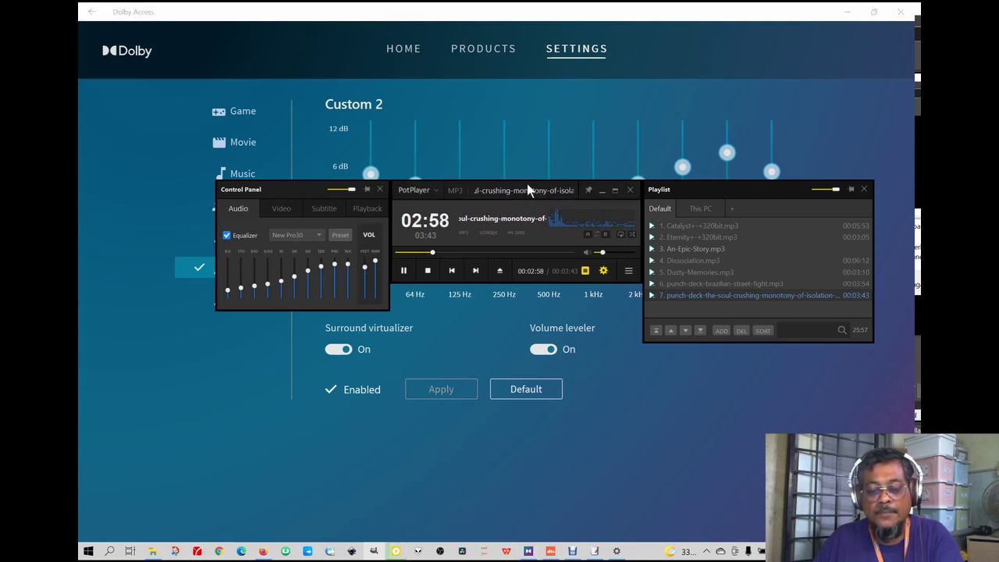
key("shift")
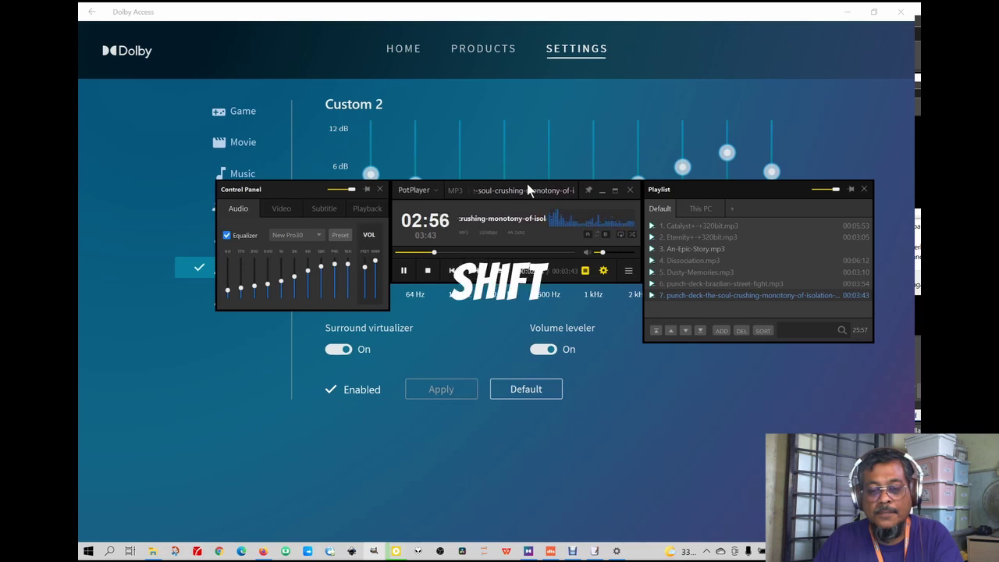
key("r")
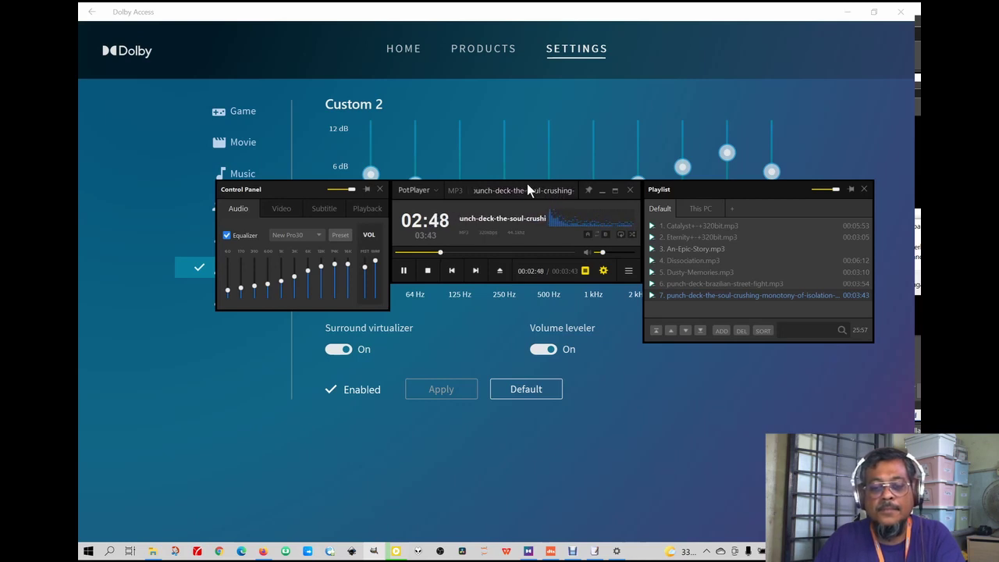
left_click(428, 271)
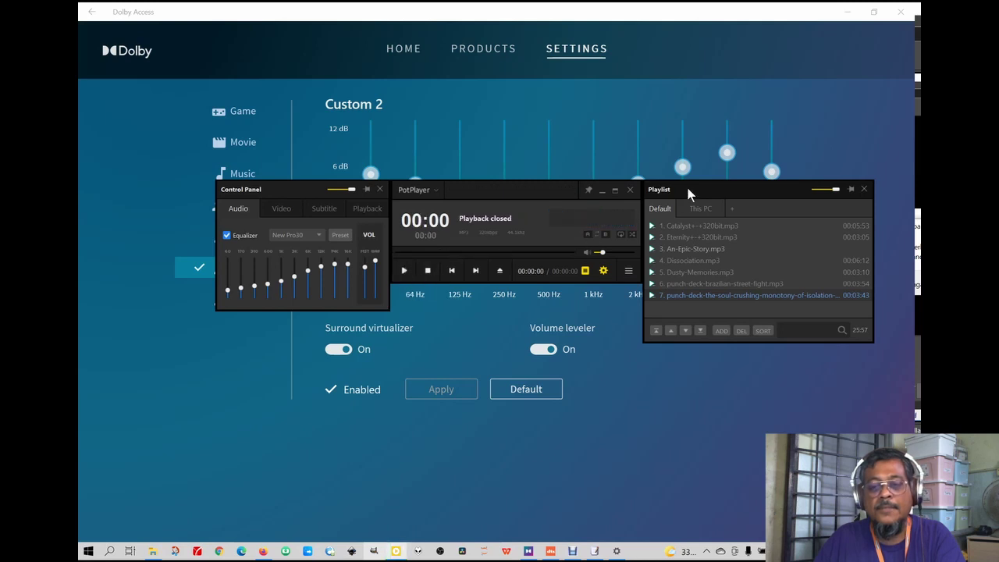
left_click(602, 191)
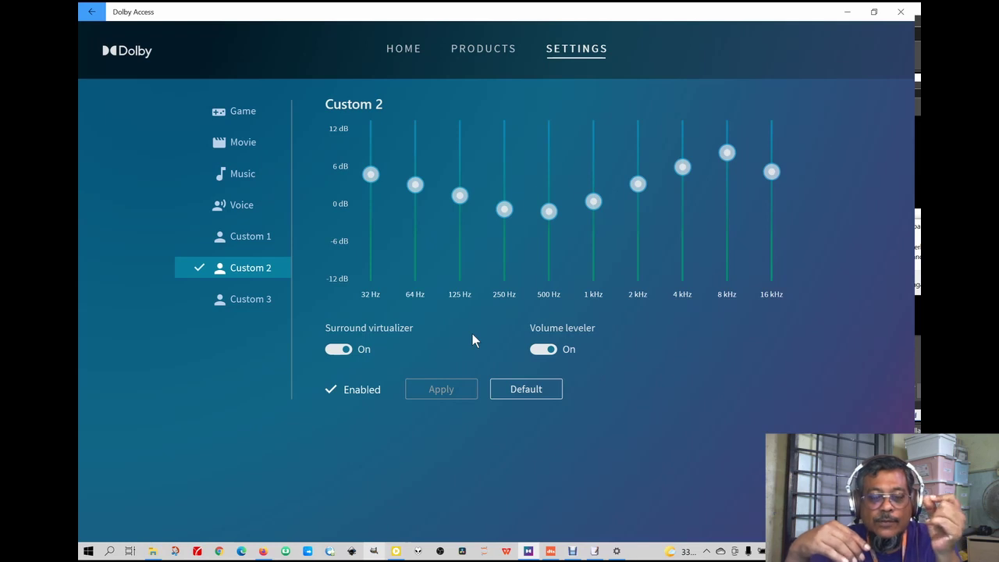
Restore PotPlayer and open the Normalizer/Freeverb page of its audio preferences to review the settings
left_click(396, 553)
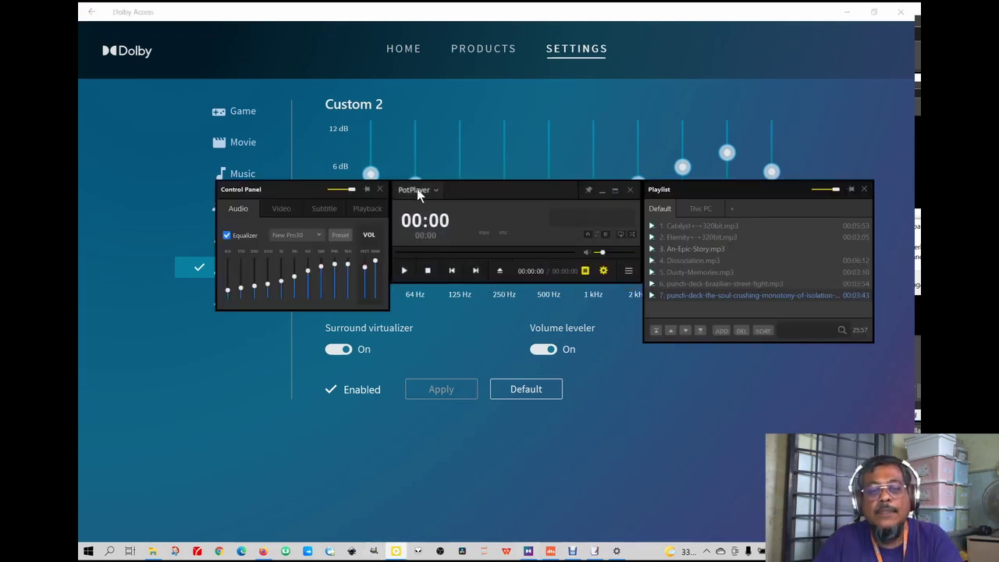
left_click(419, 190)
left_click(451, 273)
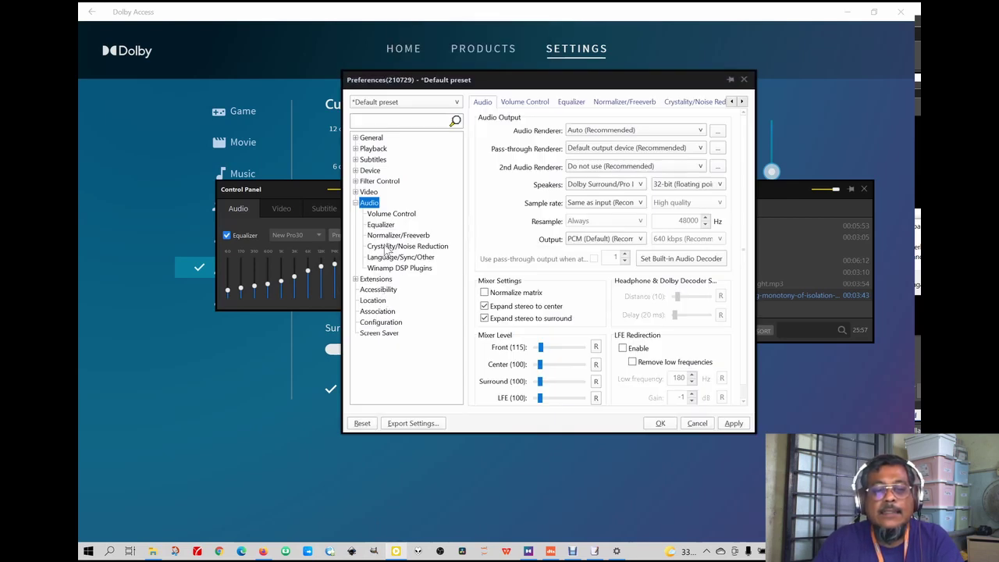
left_click(394, 235)
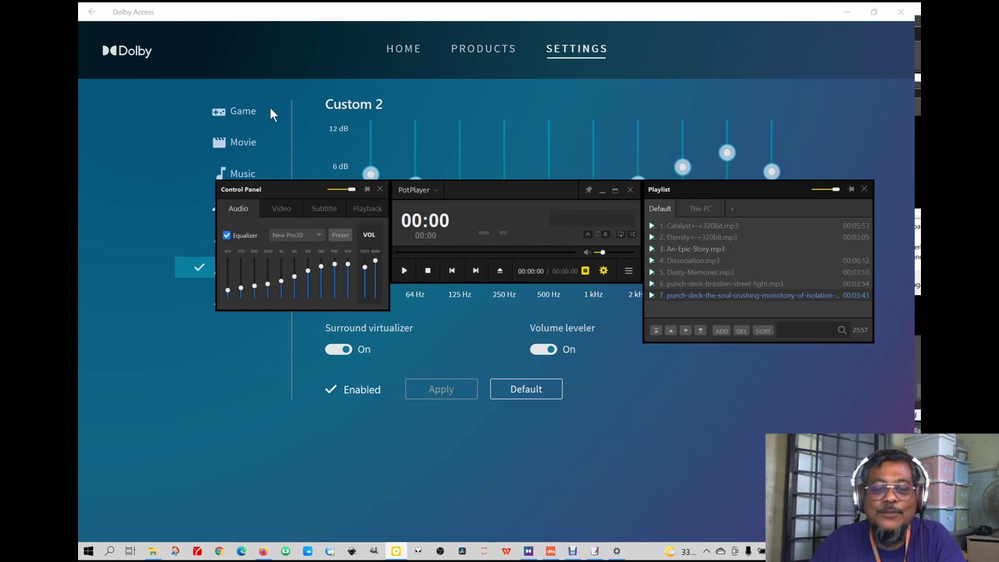
Minimize PotPlayer and Dolby Access, and switch to the Debut screen recorder
left_click(607, 190)
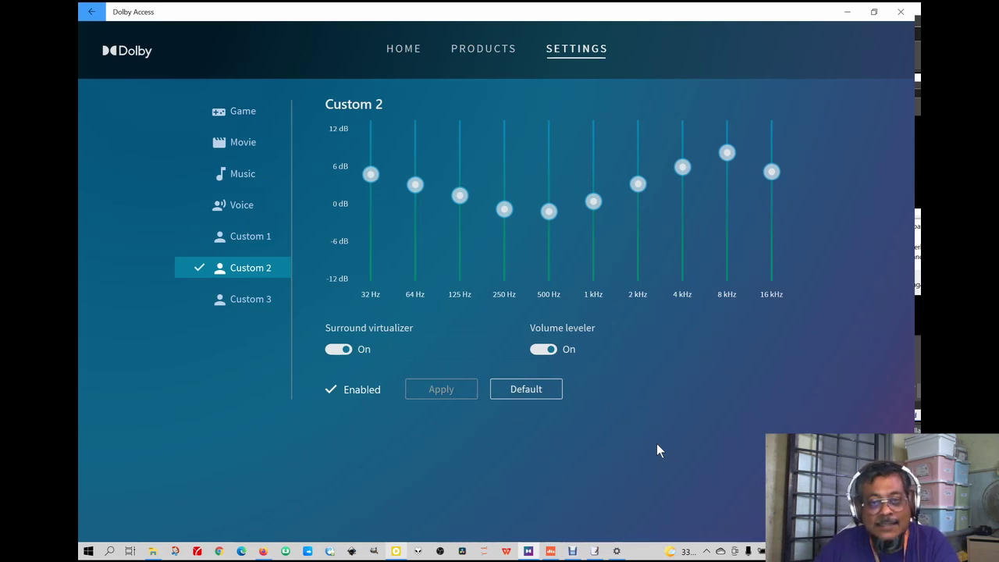
left_click(846, 11)
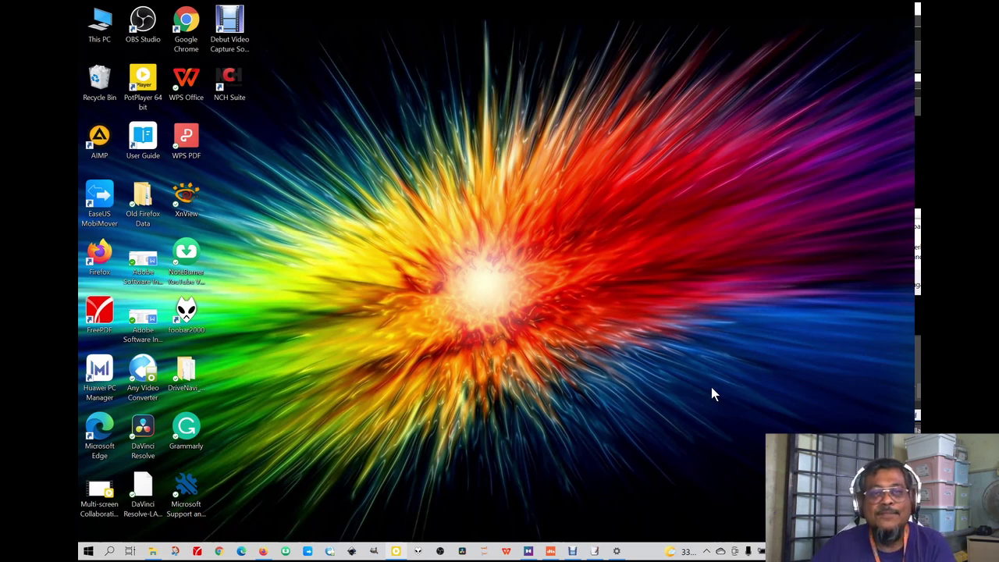
left_click(577, 552)
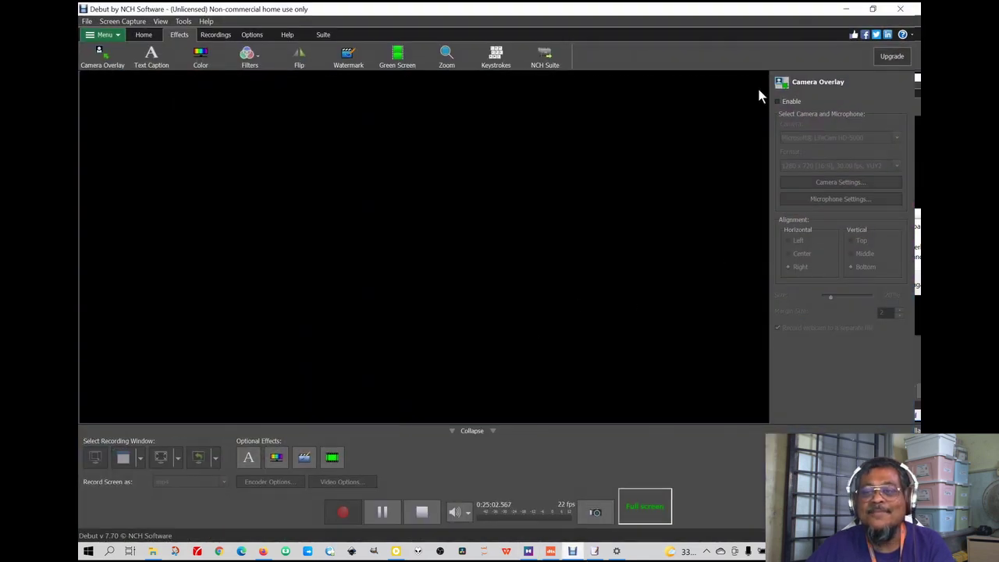